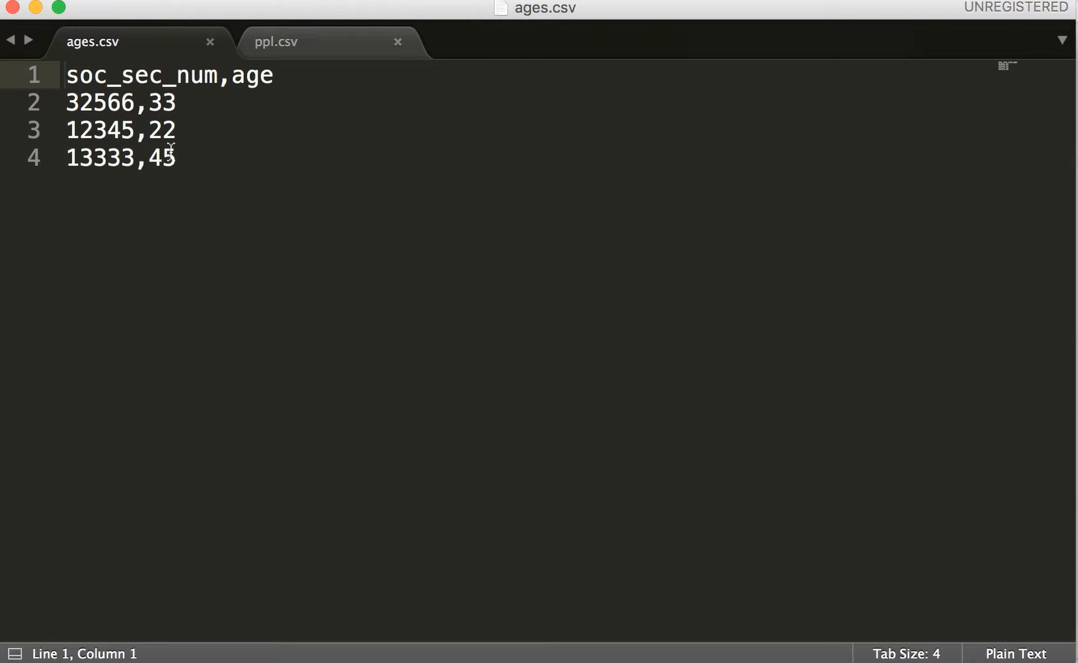
Review the rows of ages.csv and ppl.csv to compare their social security number columns.
drag(134, 103, 163, 158)
click(298, 45)
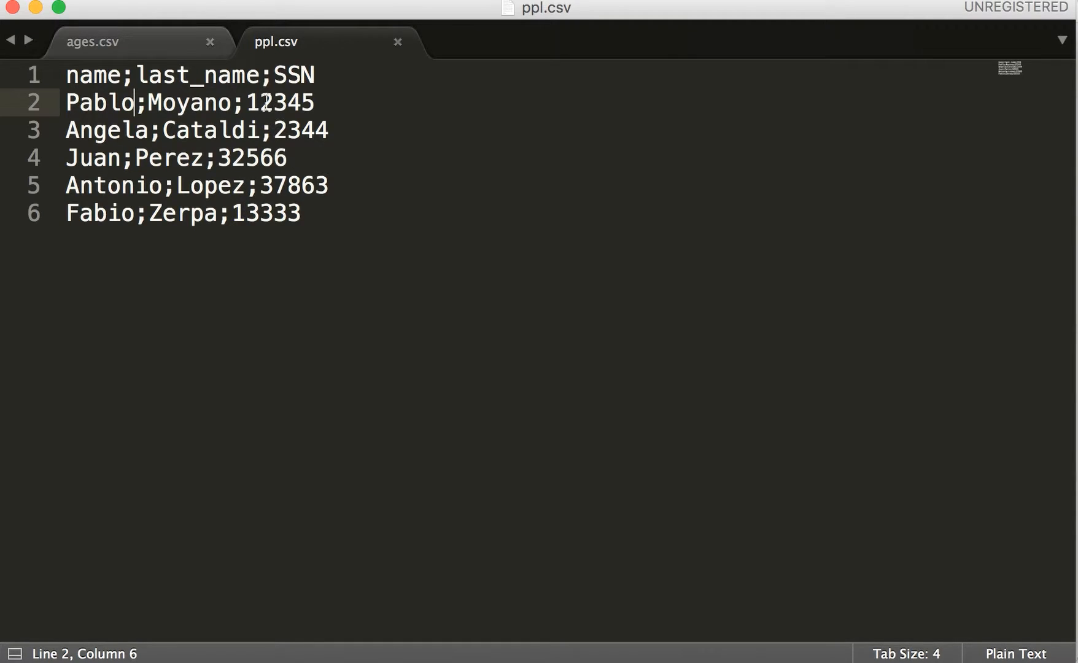
Switch to Spoon and delete the Join Rows (cartesian product) step from the test9 transformation.
key(super+Tab)
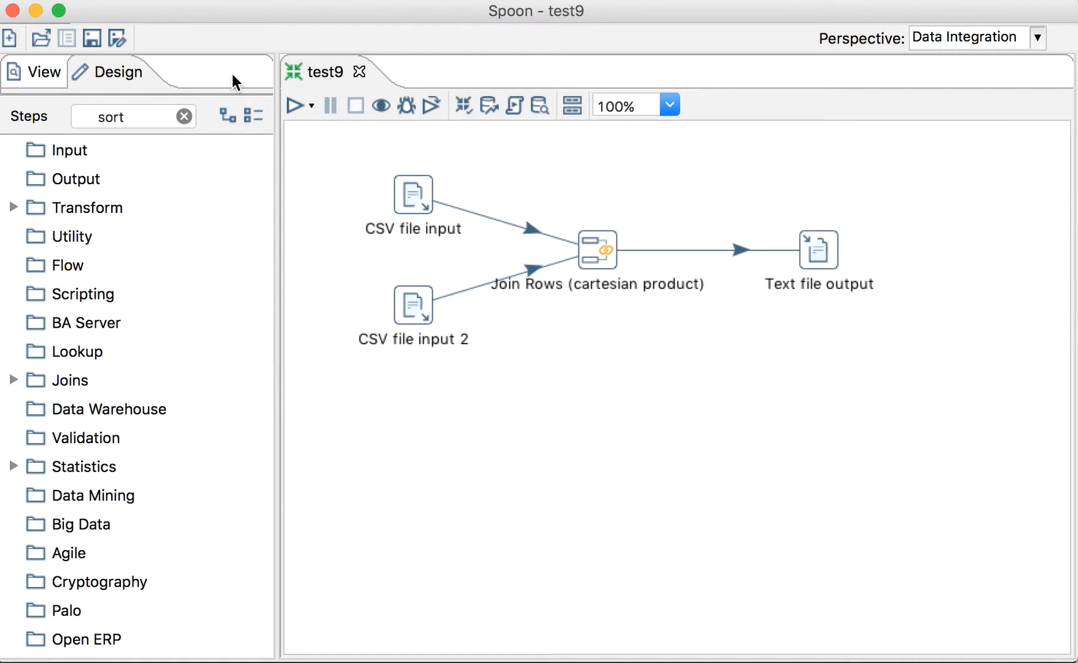
mouse_move(424, 199)
mouse_move(826, 253)
mouse_move(583, 248)
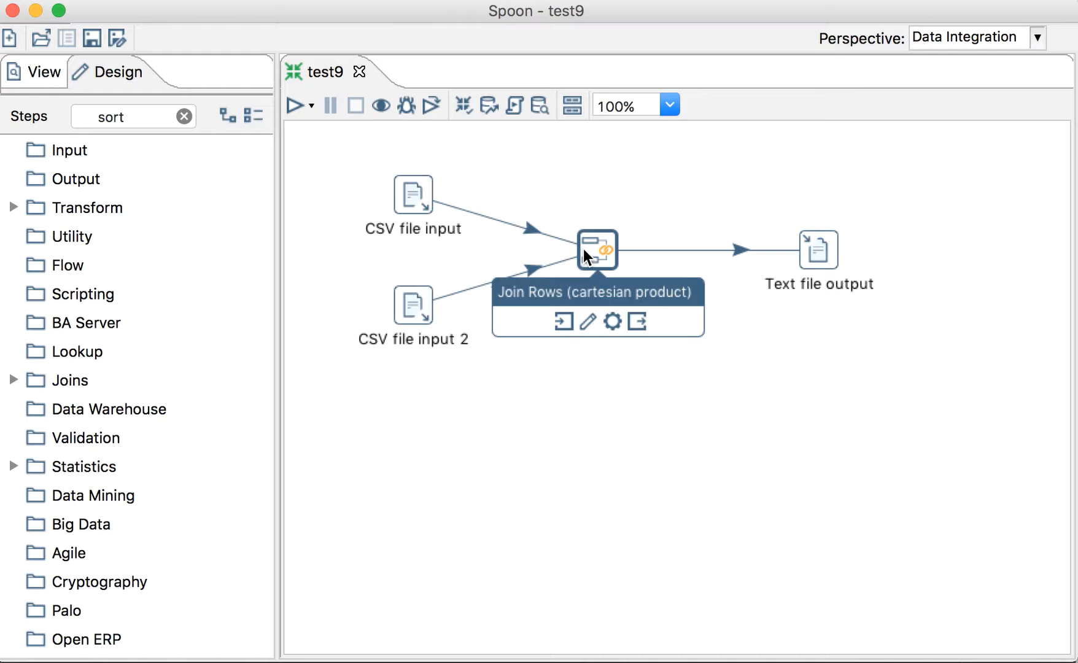
key(Delete)
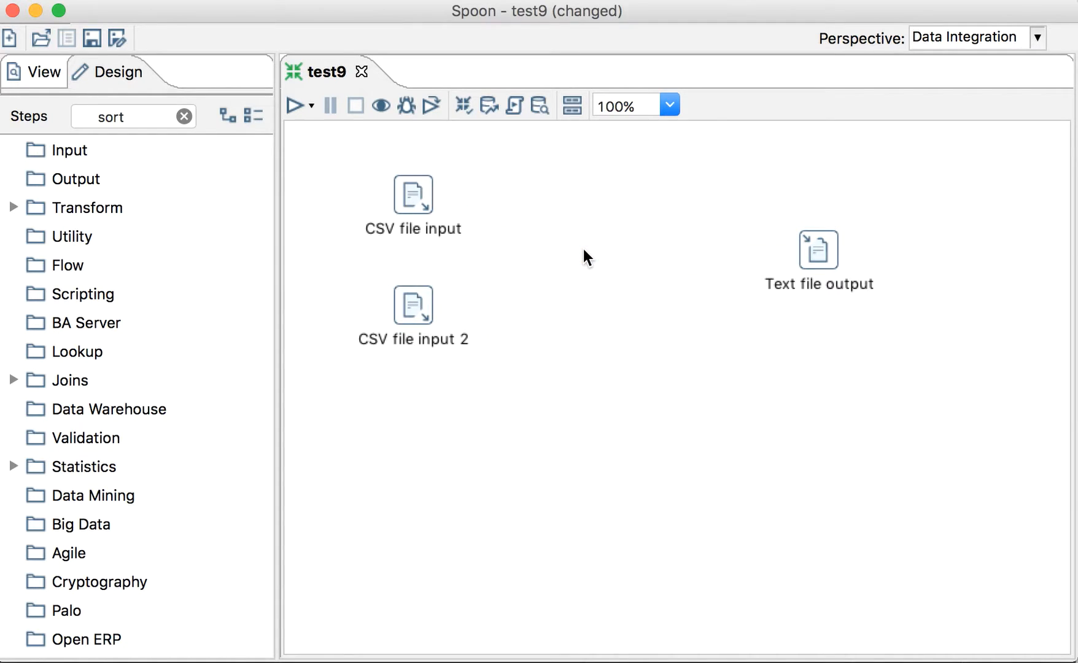
Add a Merge Join step to the canvas between the CSV inputs and the Text file output.
click(183, 116)
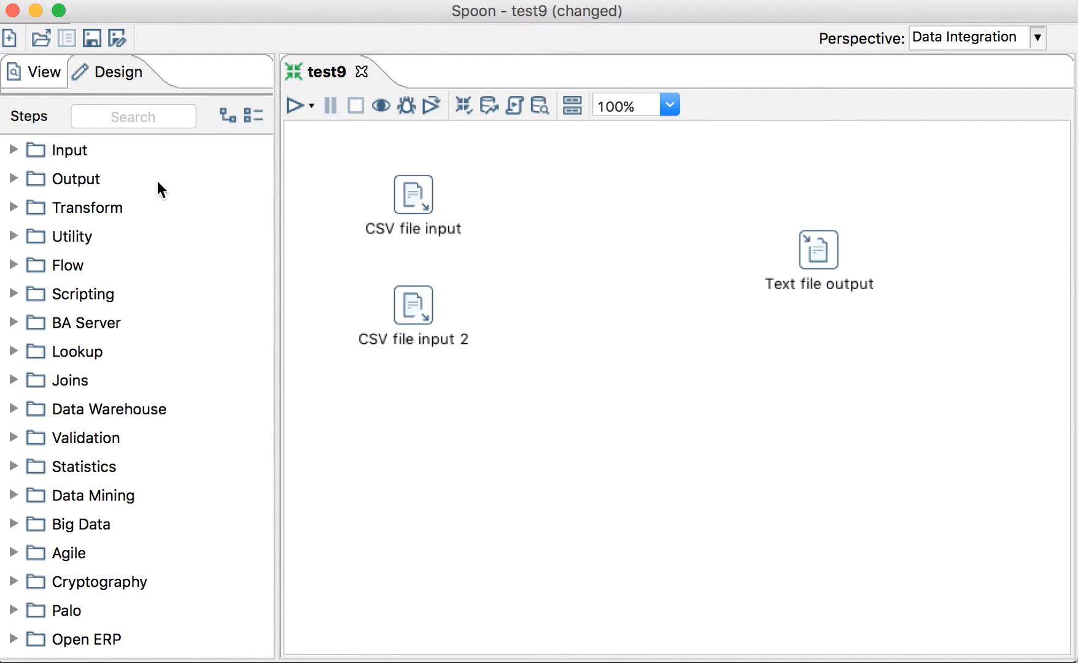
click(21, 372)
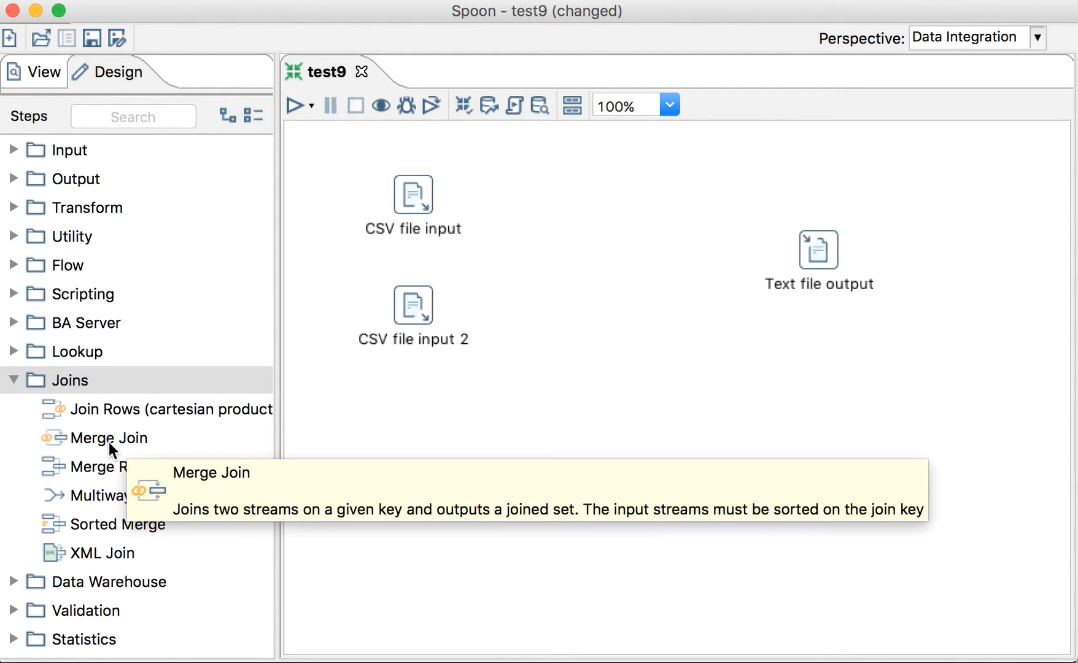
drag(109, 442, 640, 245)
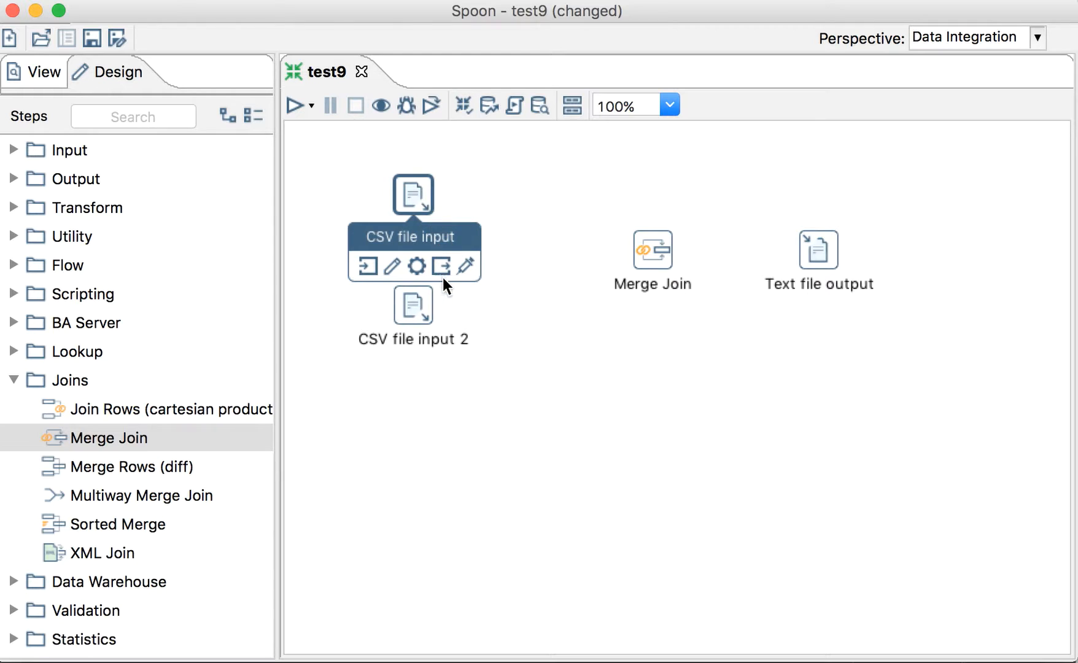
Connect CSV file input and CSV file input 2 to Merge Join, and Merge Join to Text file output.
drag(440, 266, 657, 253)
click(719, 265)
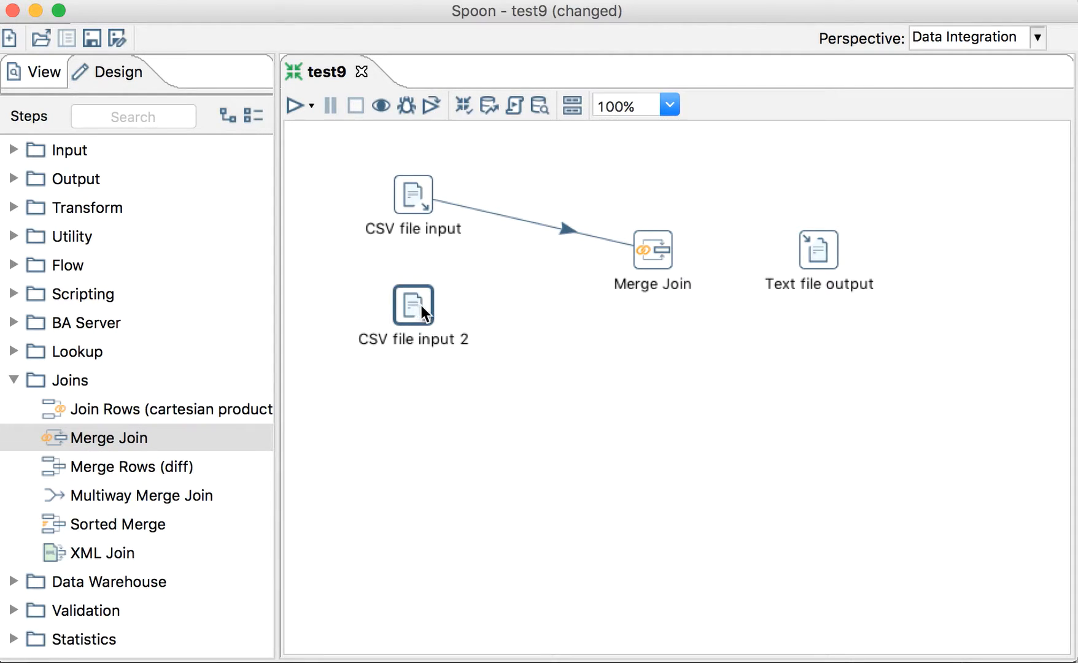
mouse_move(421, 305)
drag(440, 372, 638, 244)
click(719, 257)
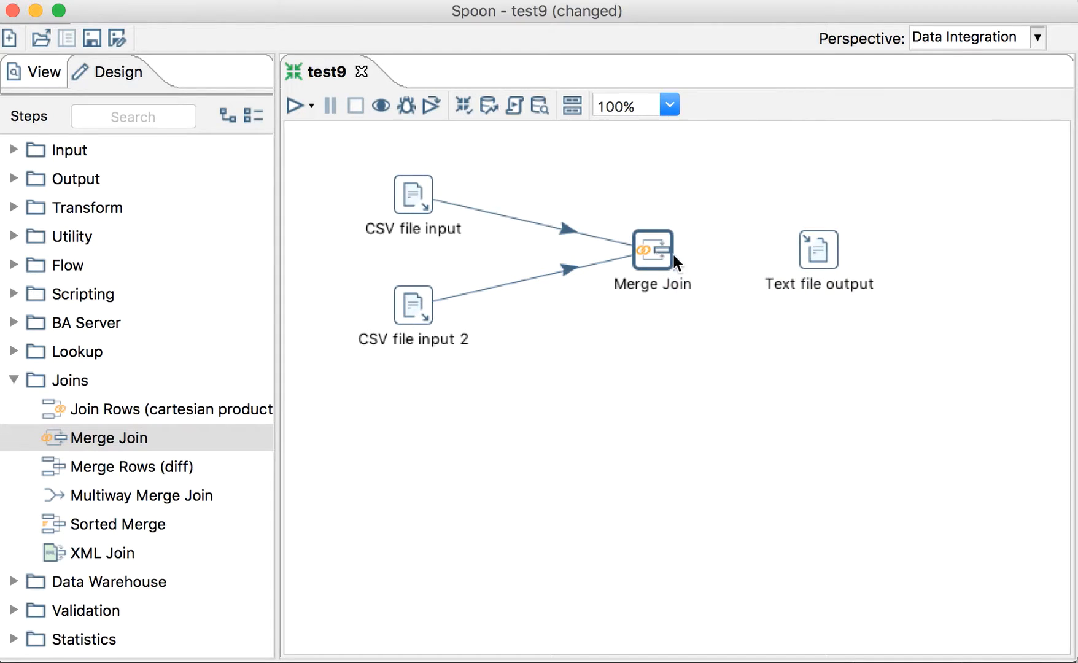
mouse_move(662, 254)
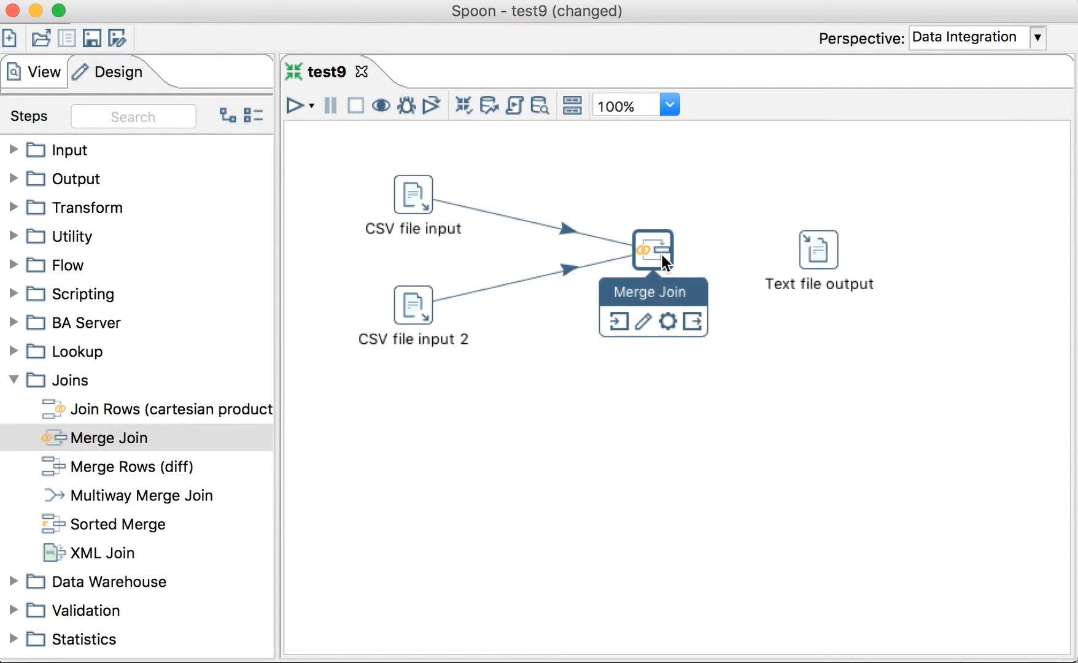
drag(685, 317, 818, 255)
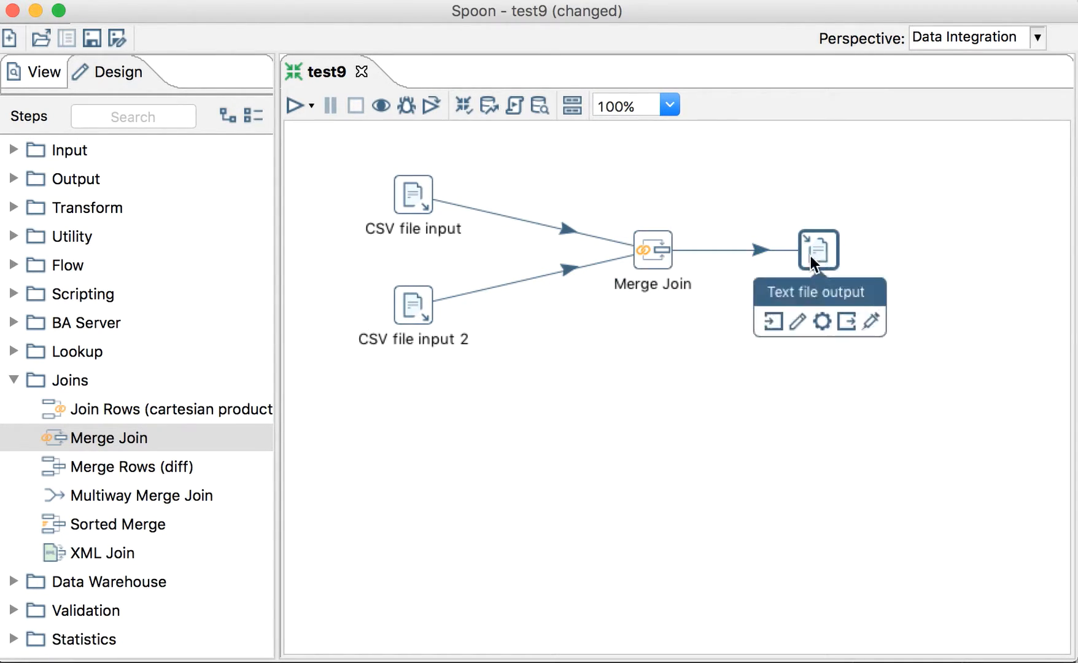
Configure Merge Join with CSV file input as first step, CSV file input 2 as second step, and join type LEFT OUTER.
double_click(650, 251)
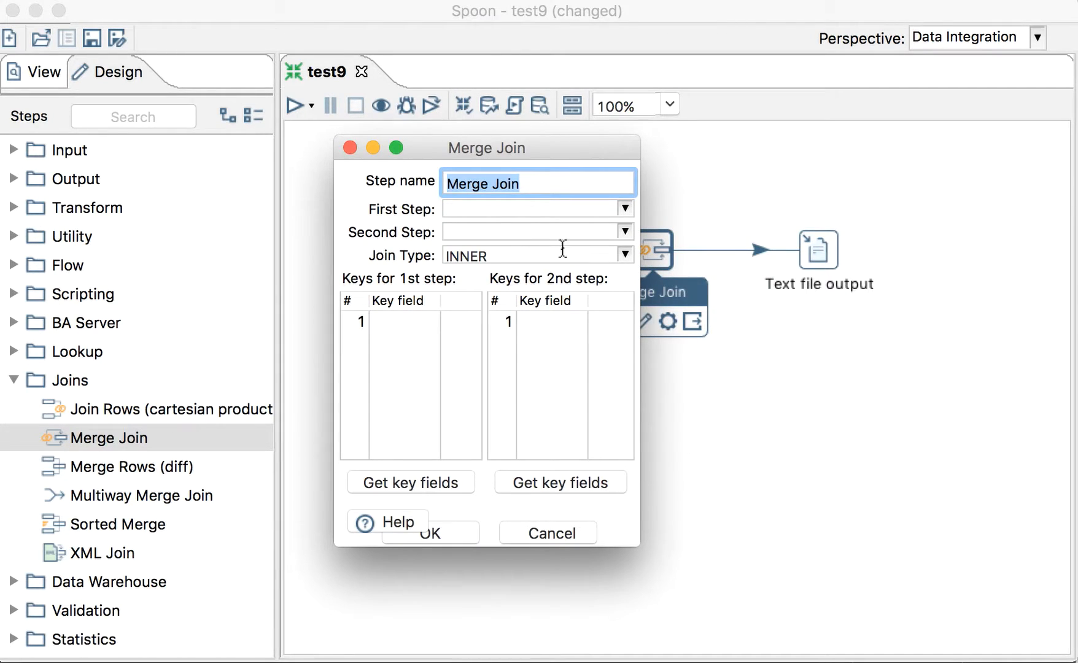
click(626, 209)
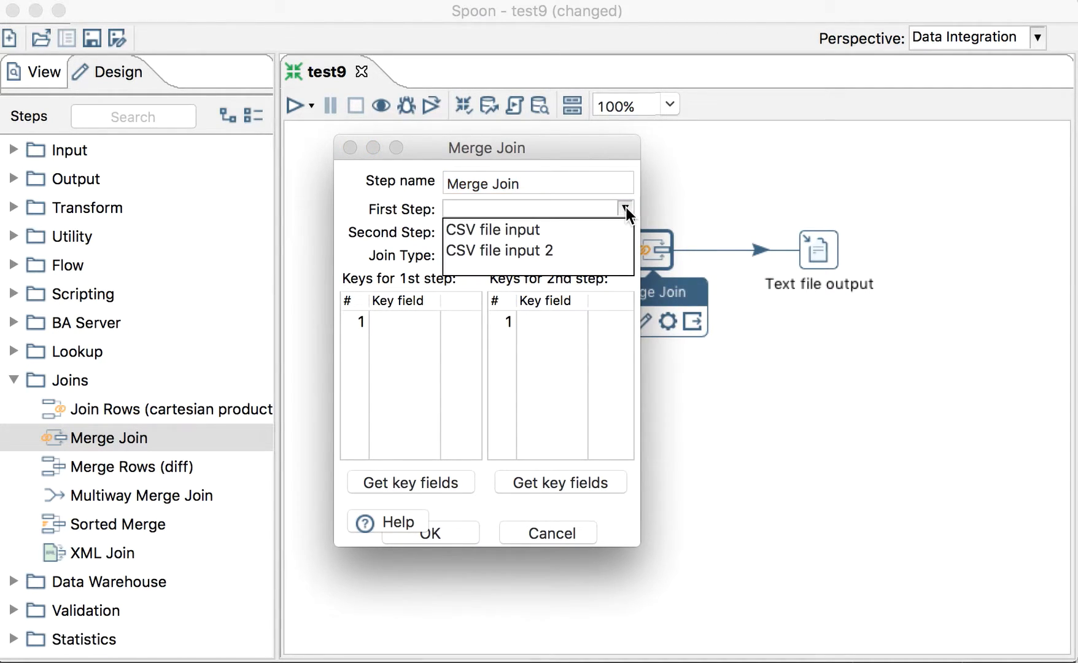
click(545, 229)
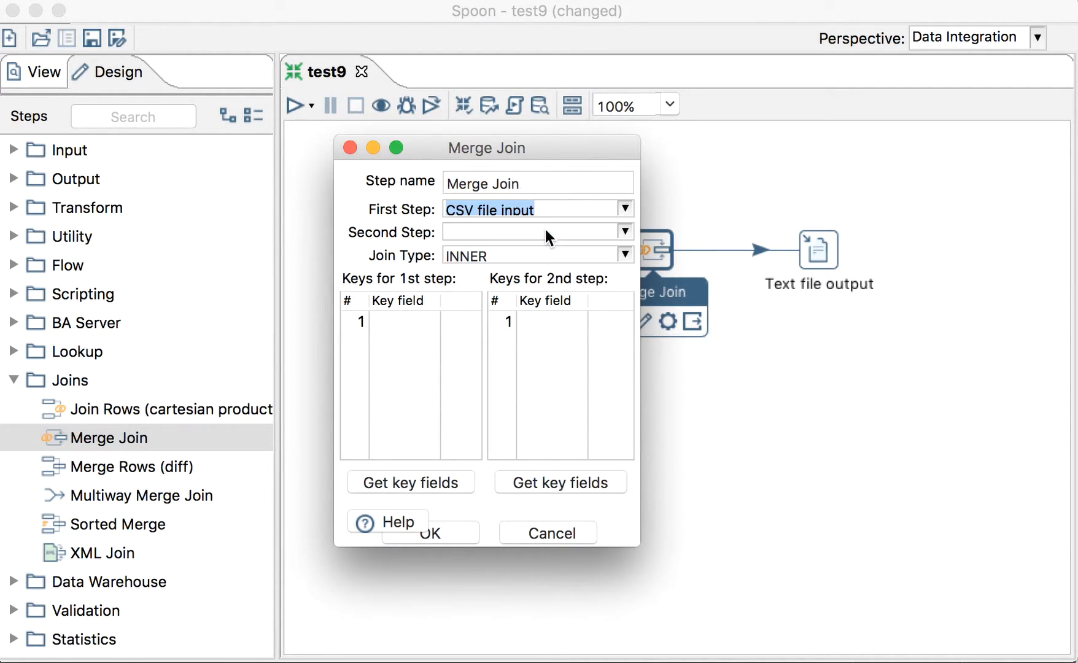
click(625, 231)
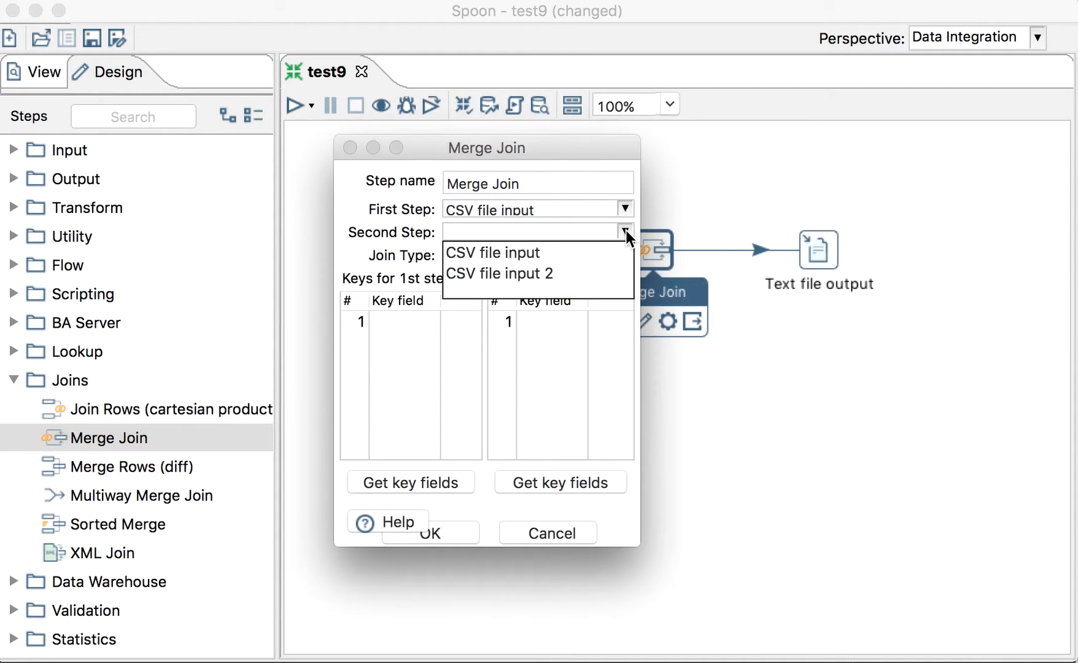
click(539, 273)
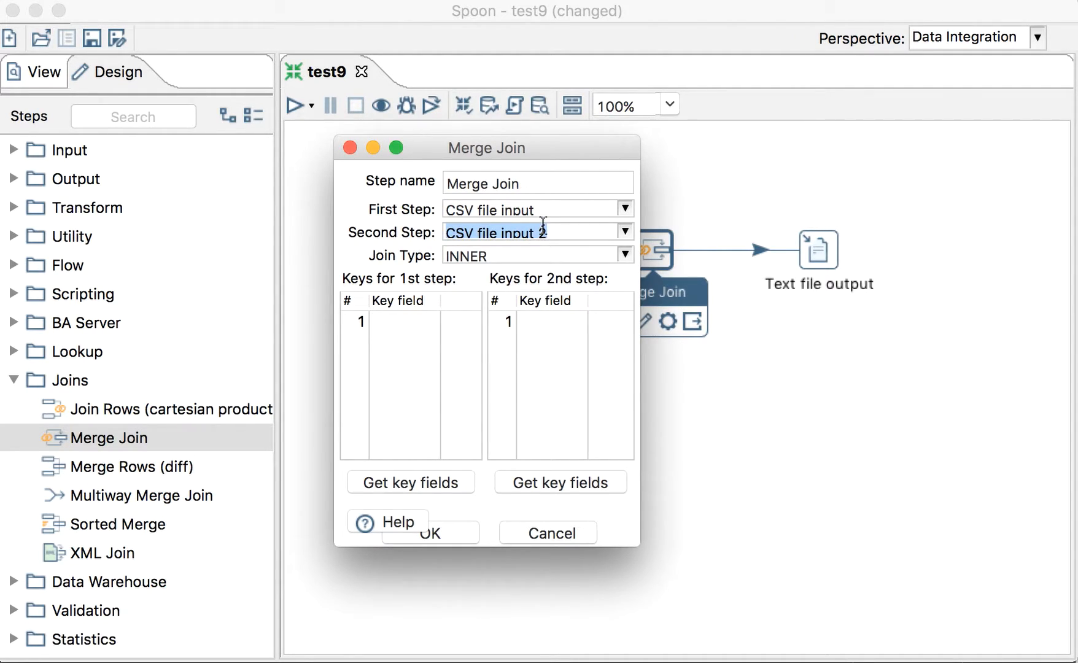
click(624, 256)
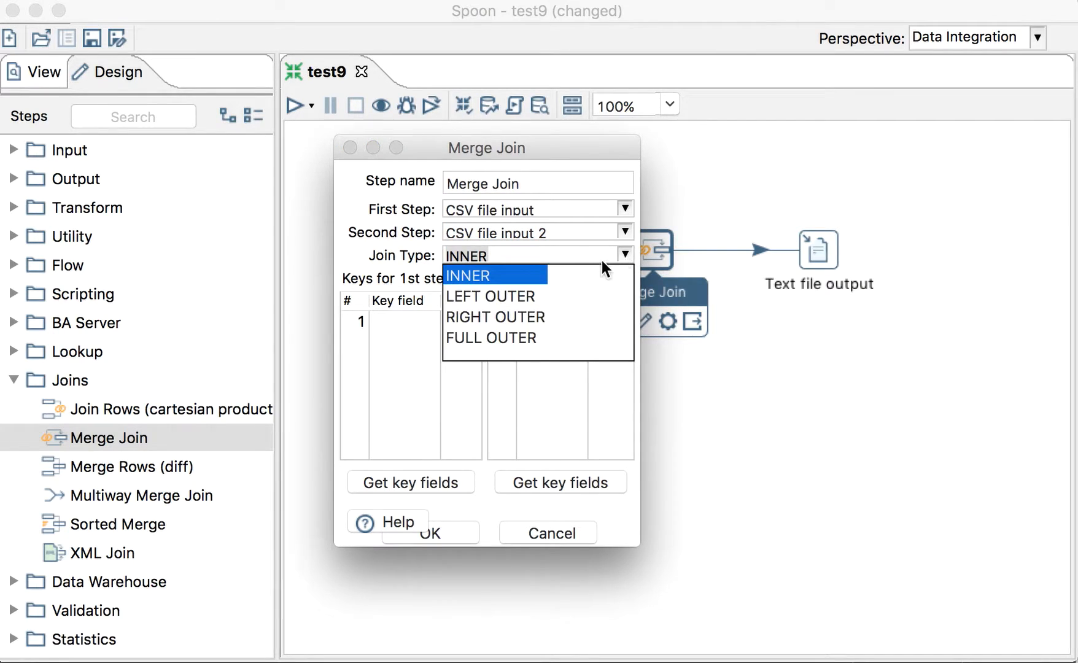
click(532, 298)
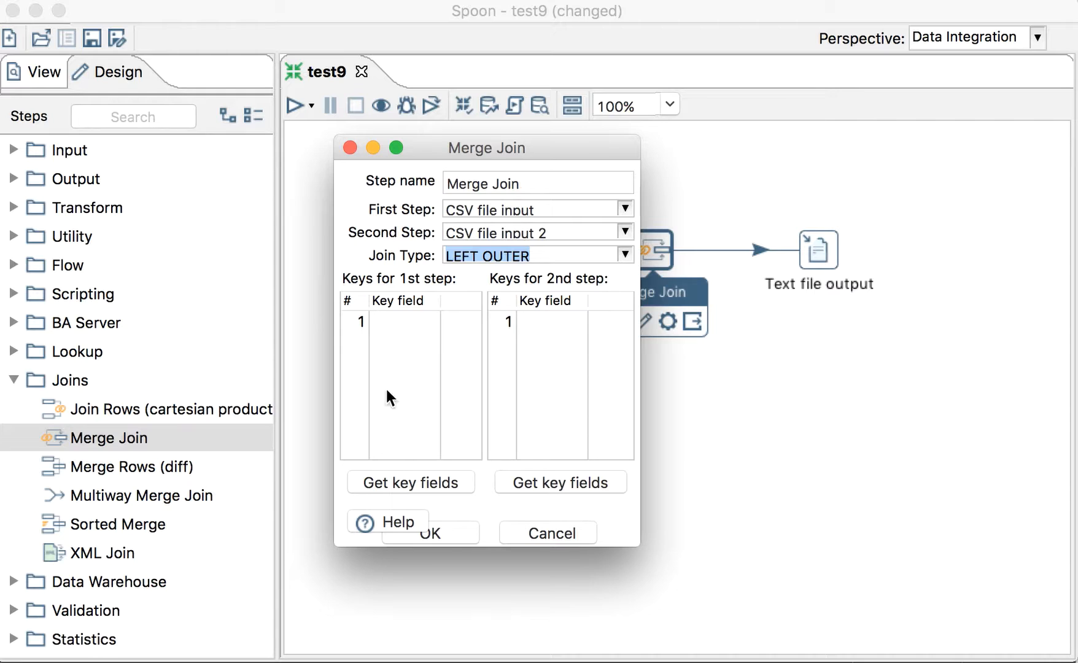
Load the first step's key fields and remove name and last_name, keeping only SSN as the key.
click(406, 317)
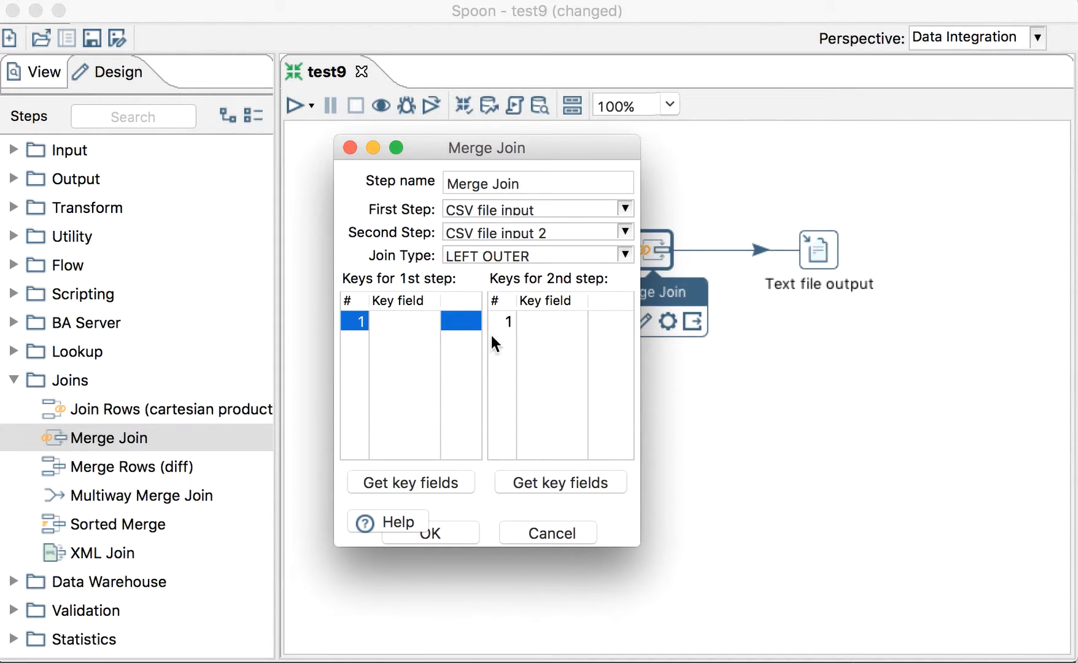
click(436, 478)
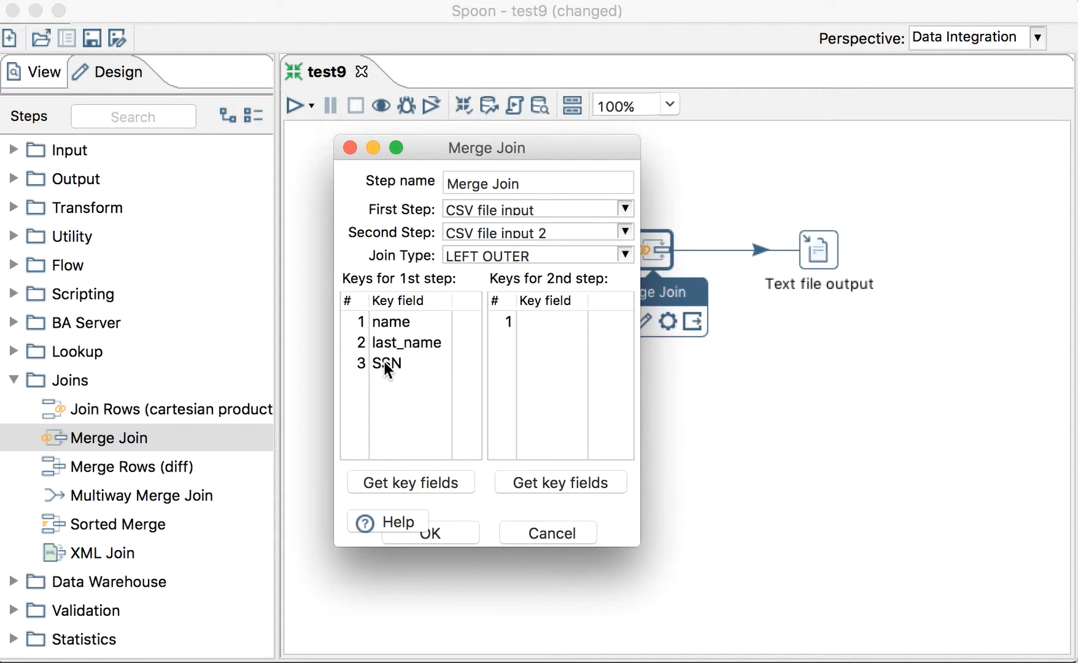
click(359, 344)
key(Delete)
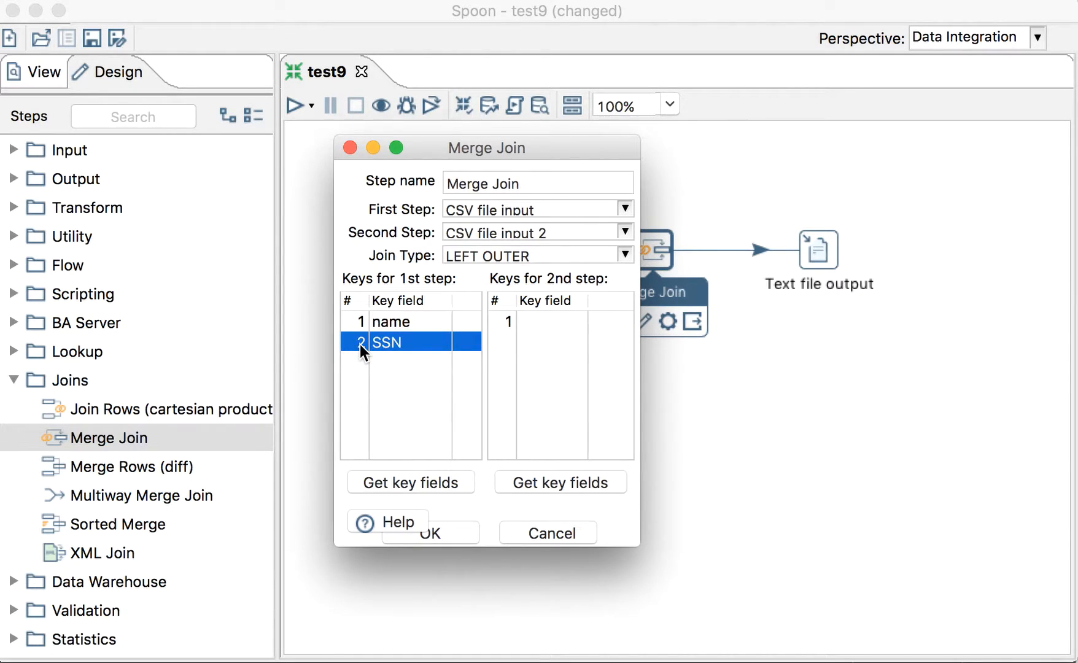
key(Up)
key(Delete)
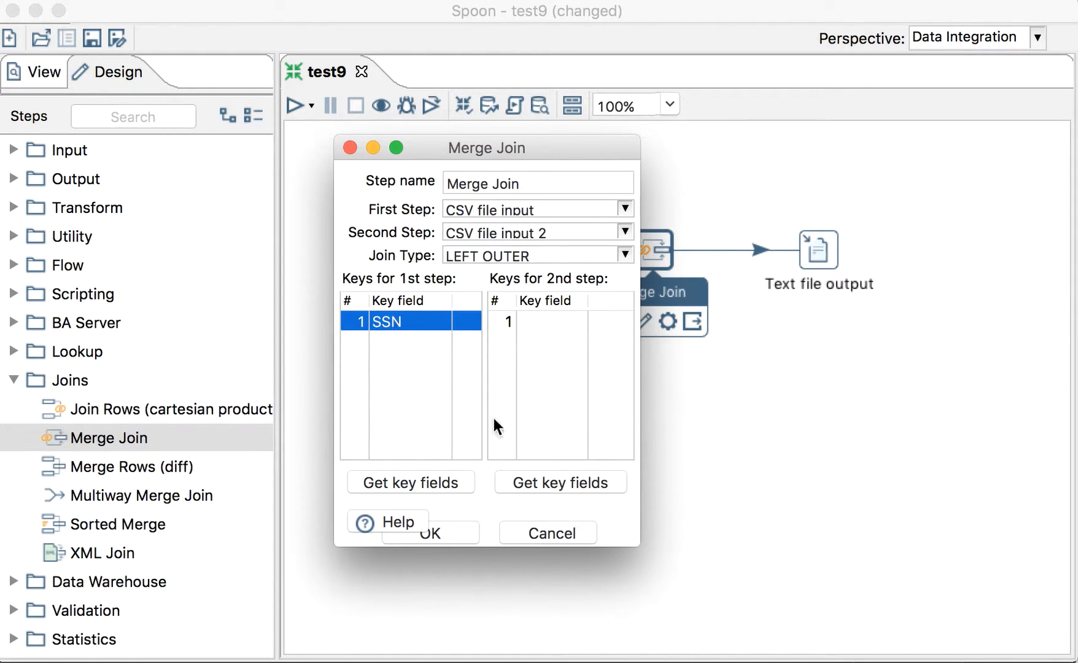
Load the second step's key fields, remove age so only soc_sec_num remains, and accept the Merge Join settings.
click(537, 481)
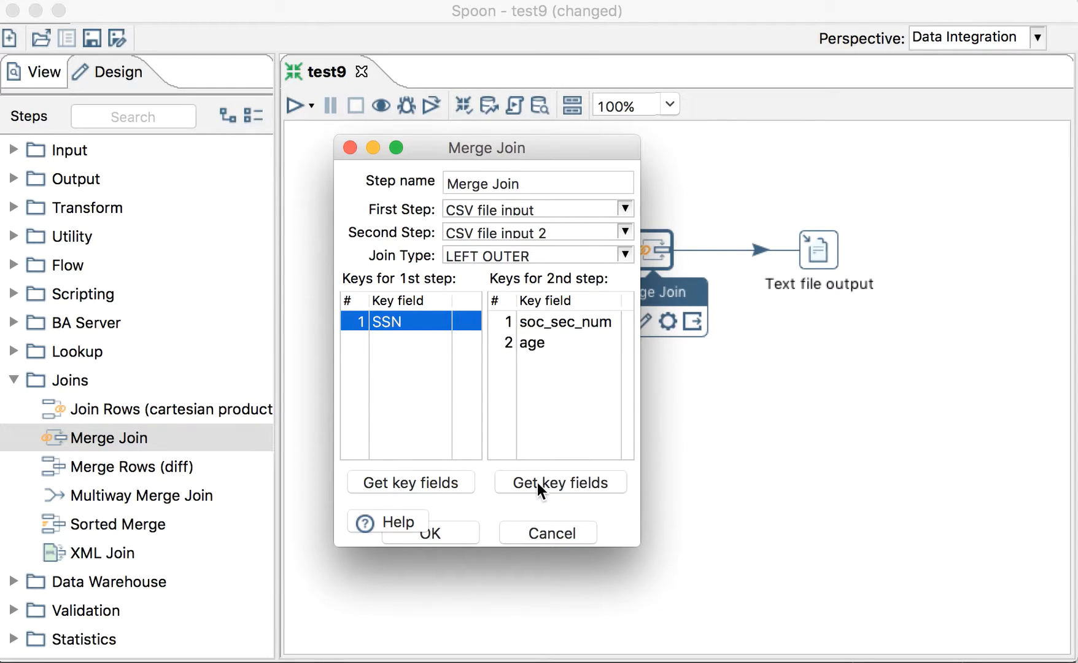
click(493, 341)
key(Delete)
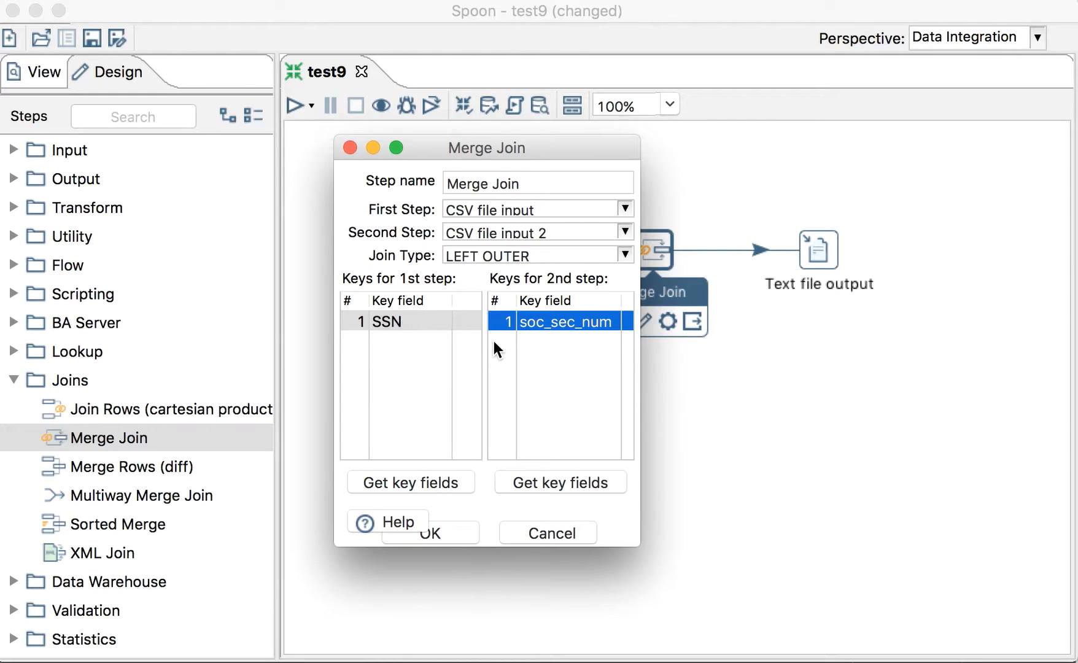
click(453, 532)
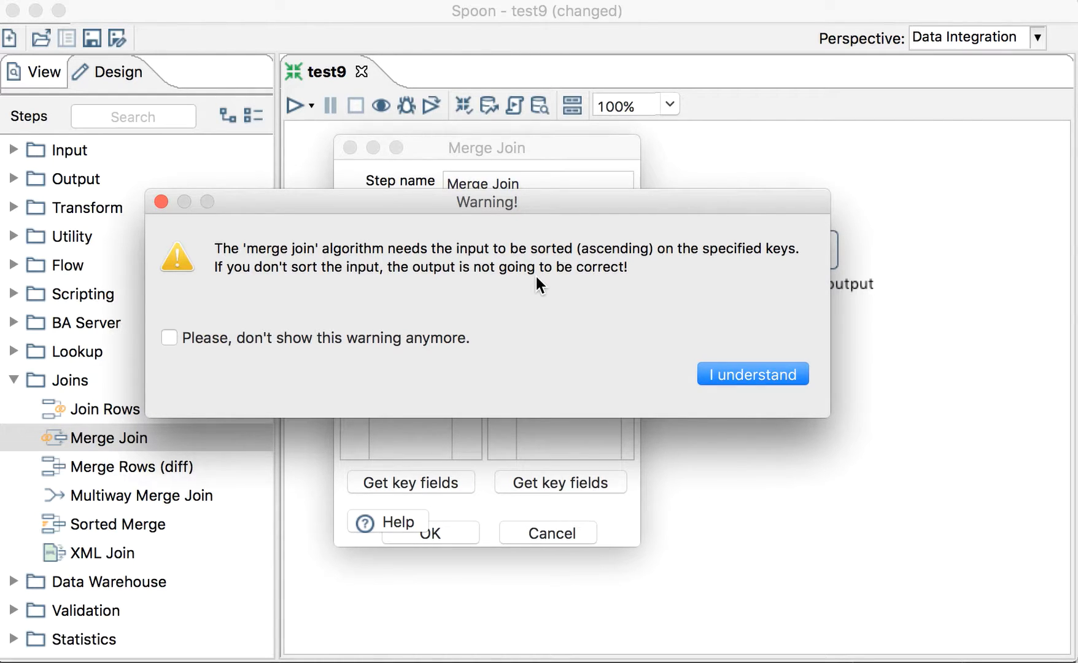
click(775, 374)
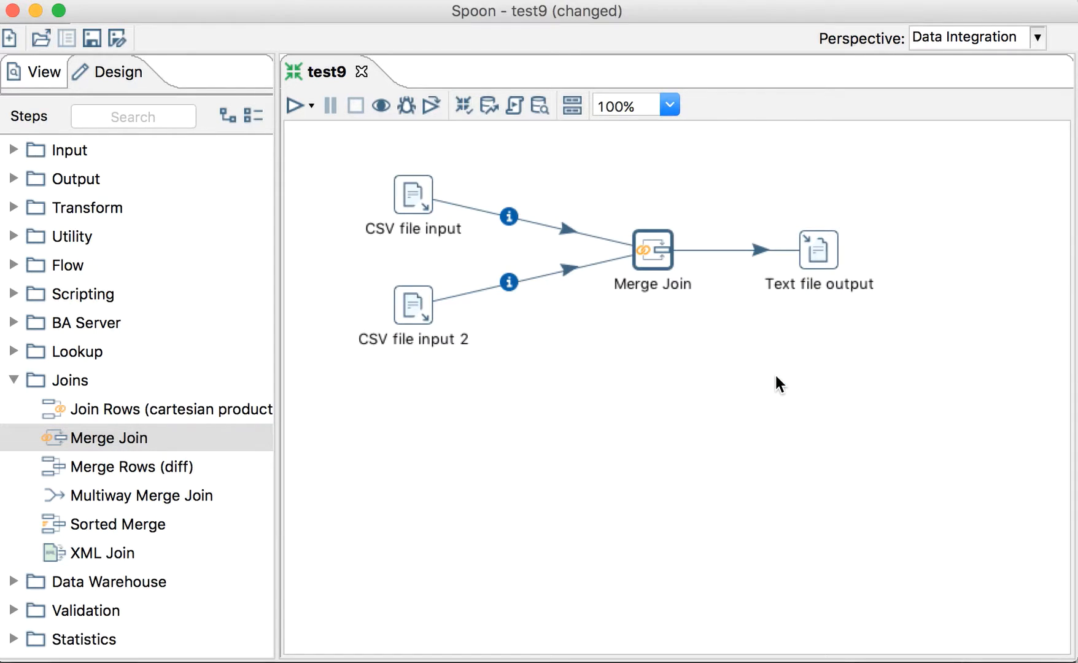
Run the test9 transformation locally with the default options, saving its changes.
click(294, 104)
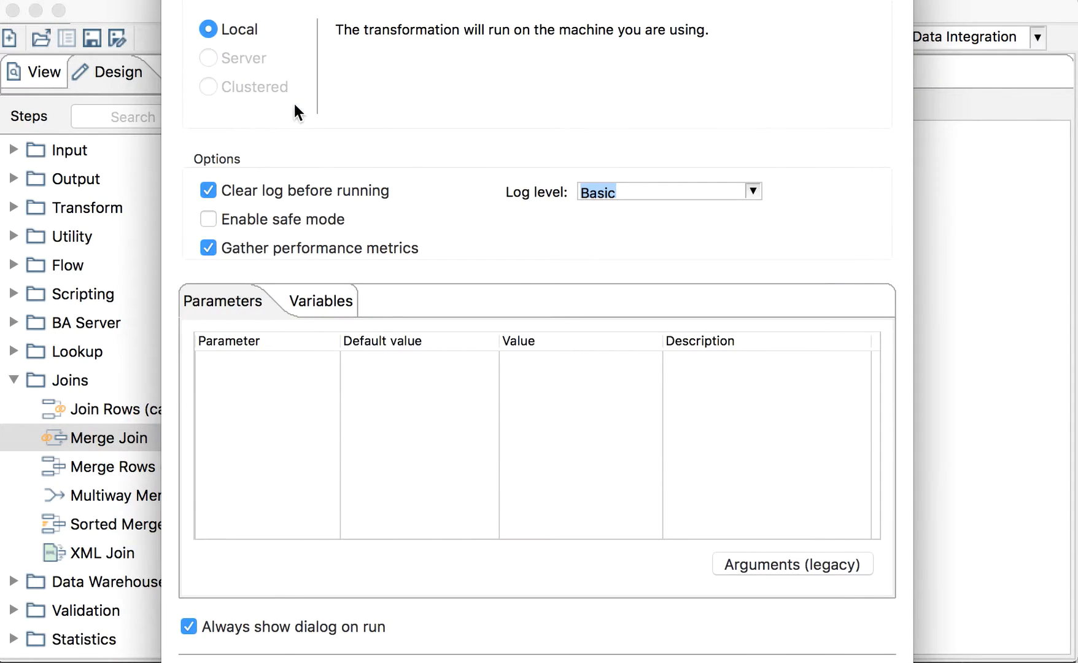
key(Return)
click(677, 372)
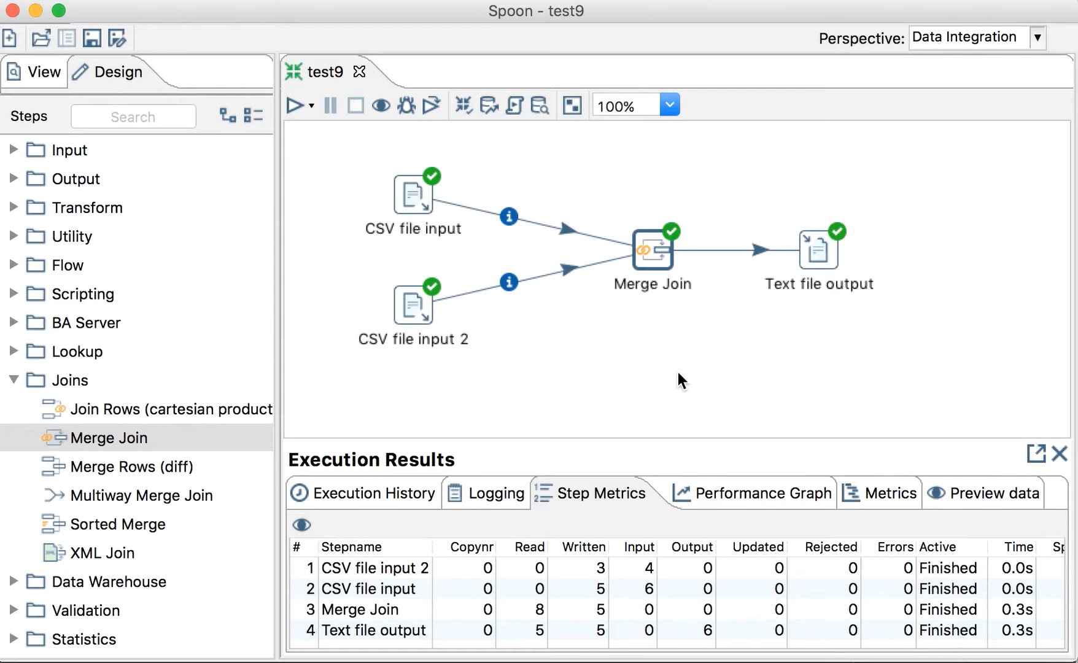
Check the output filename in the Text file output step's settings.
key(super+Tab)
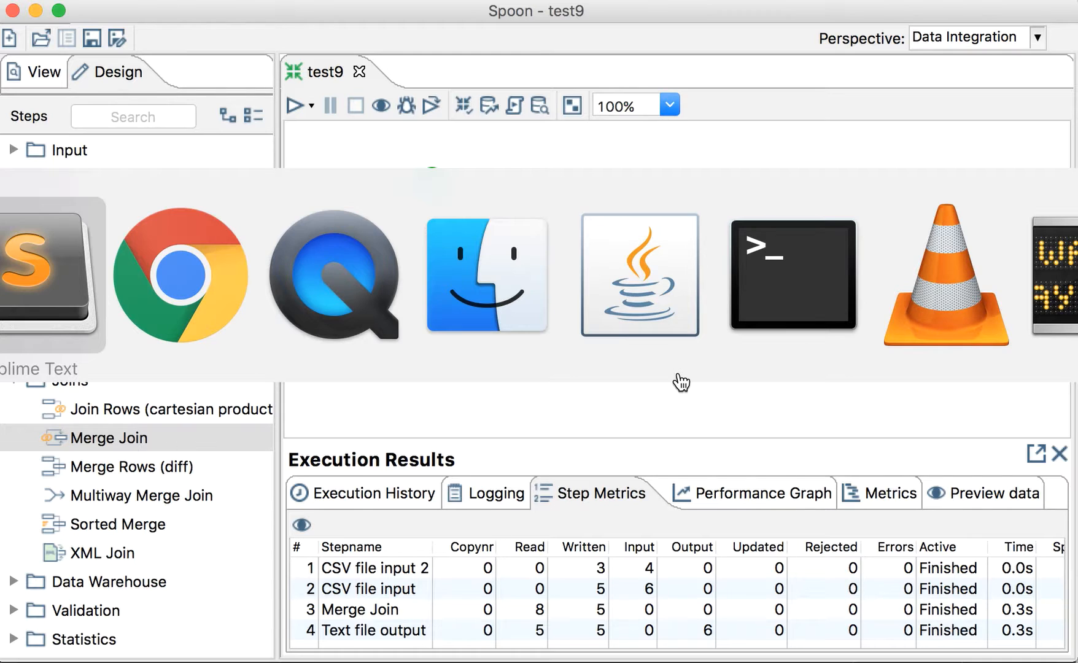
key(super+Tab)
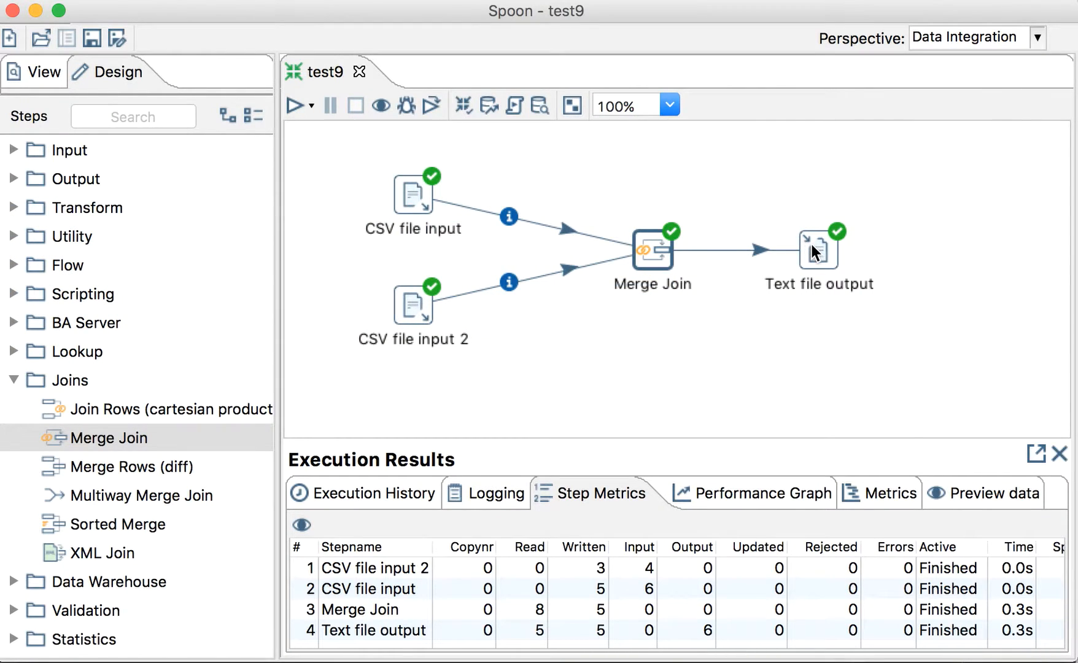
double_click(811, 243)
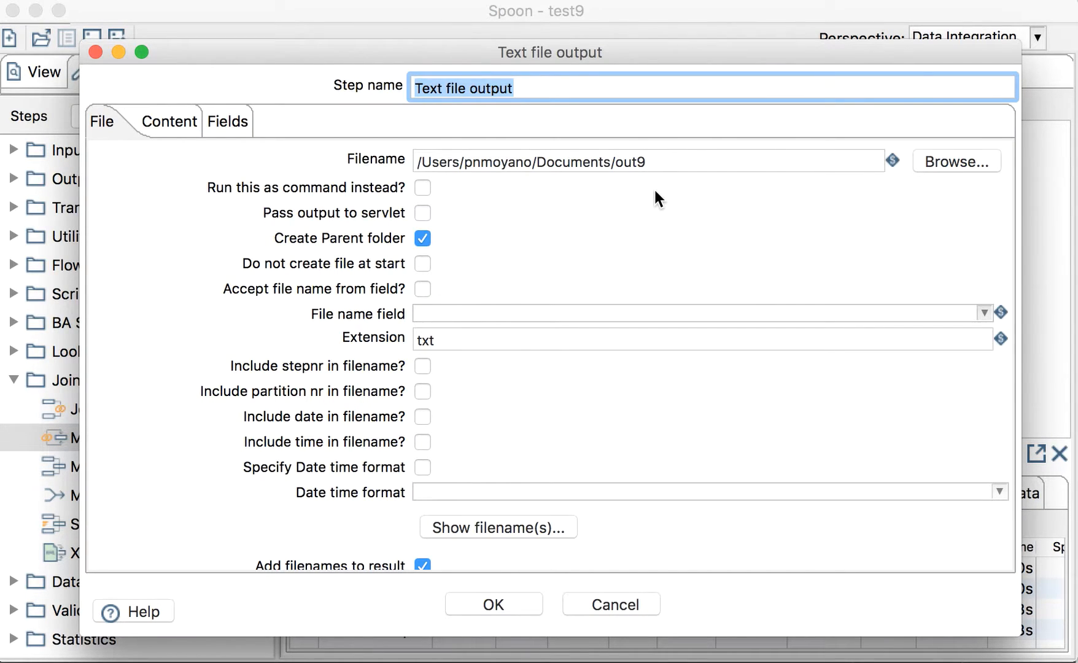
Switch to Sublime Text and open the recent file out9.txt to inspect the join output.
key(super+Tab)
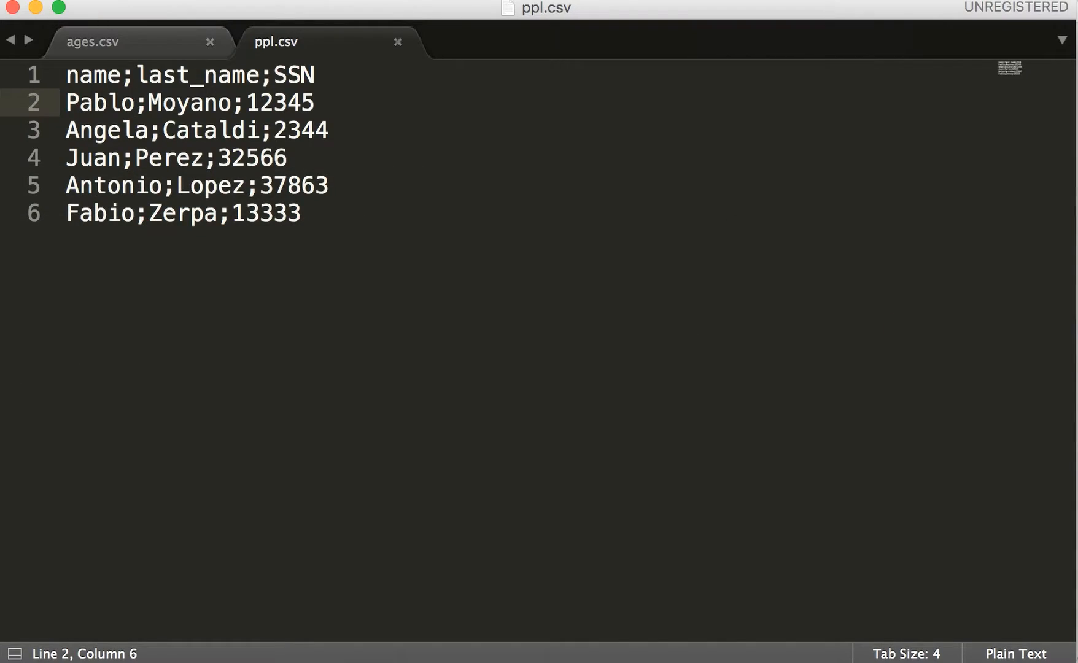
click(2, 1)
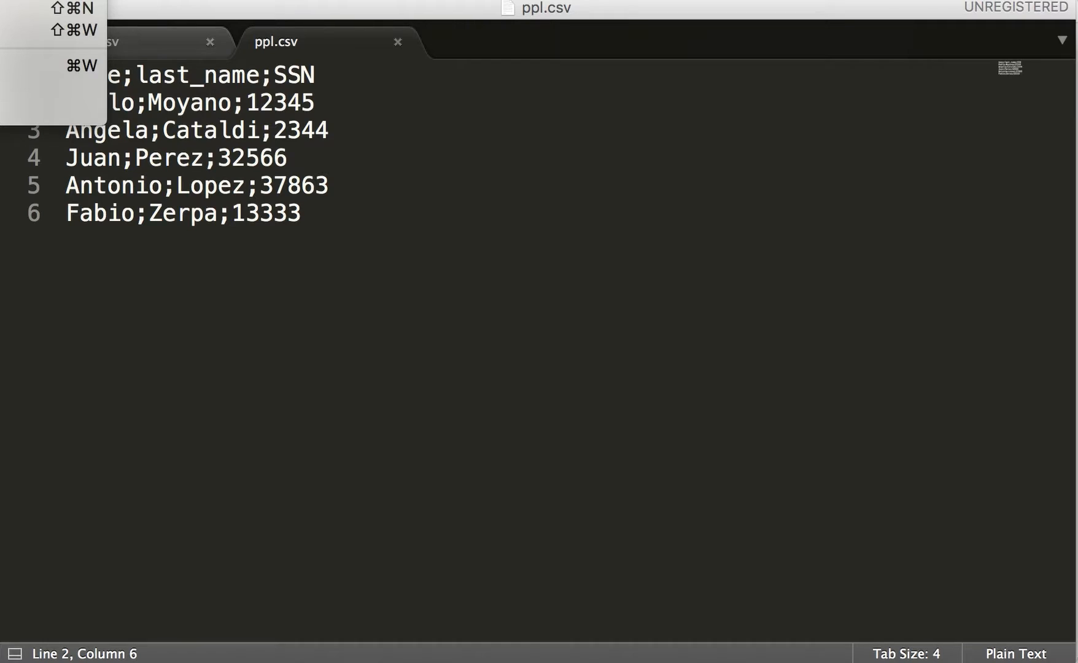
mouse_move(25, 1)
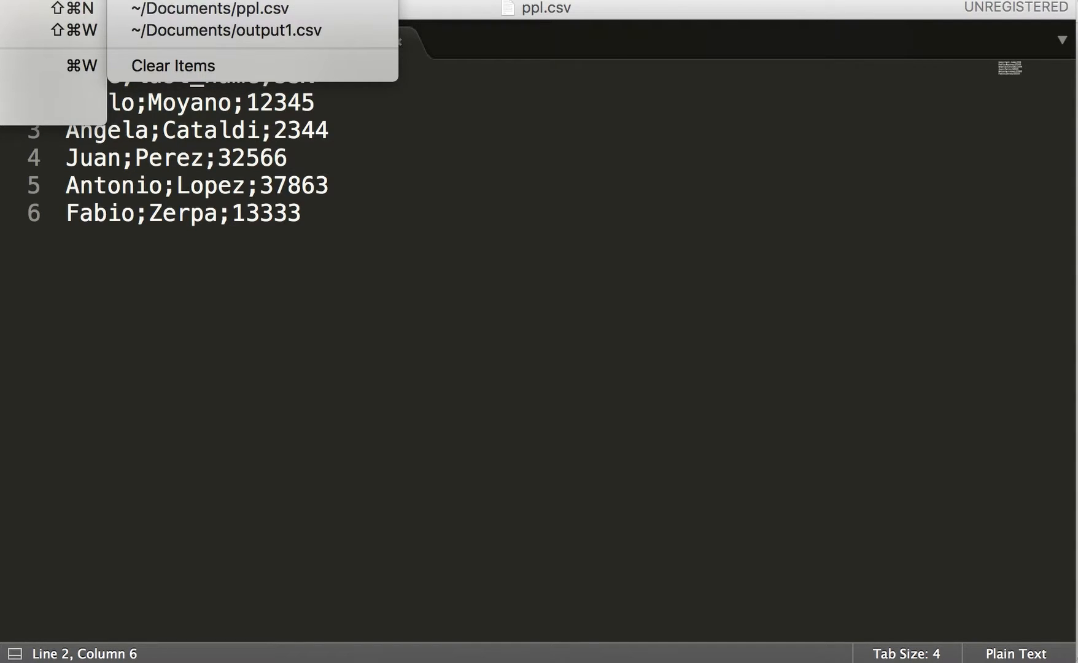
click(209, 1)
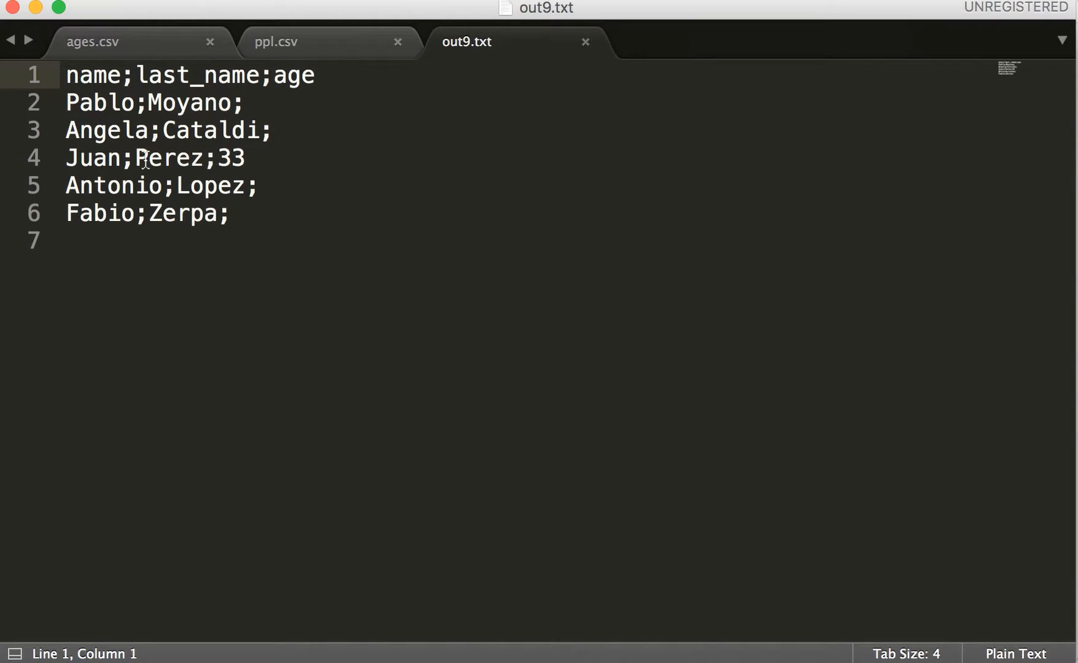
Compare the Juan Perez row's age in out9.txt with the ages listed in ages.csv.
drag(135, 157, 320, 161)
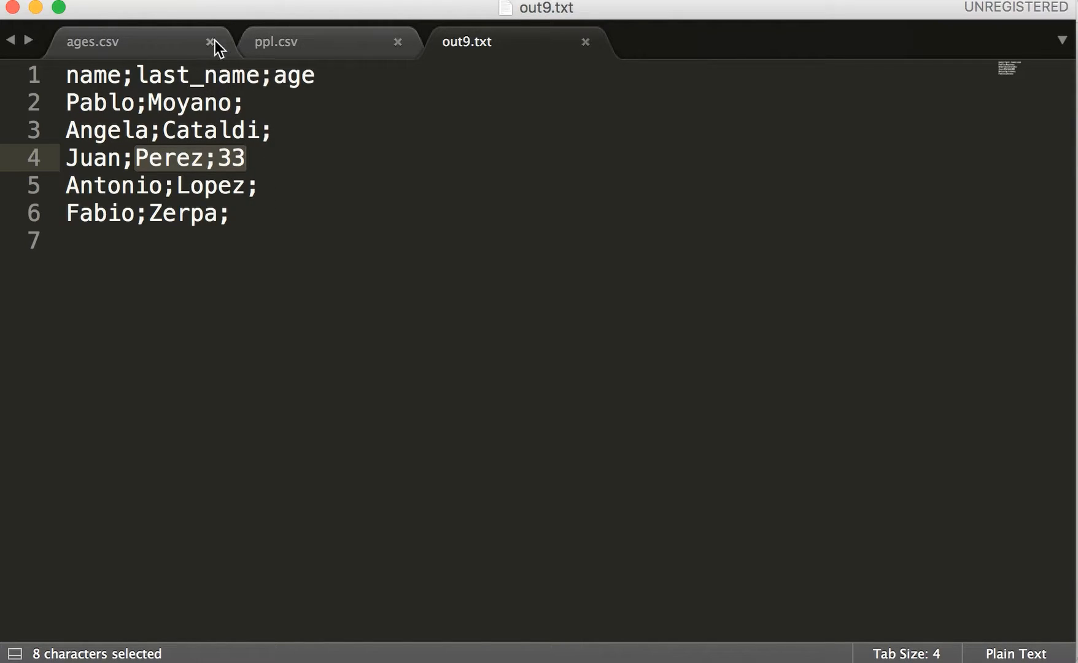
click(177, 43)
double_click(170, 161)
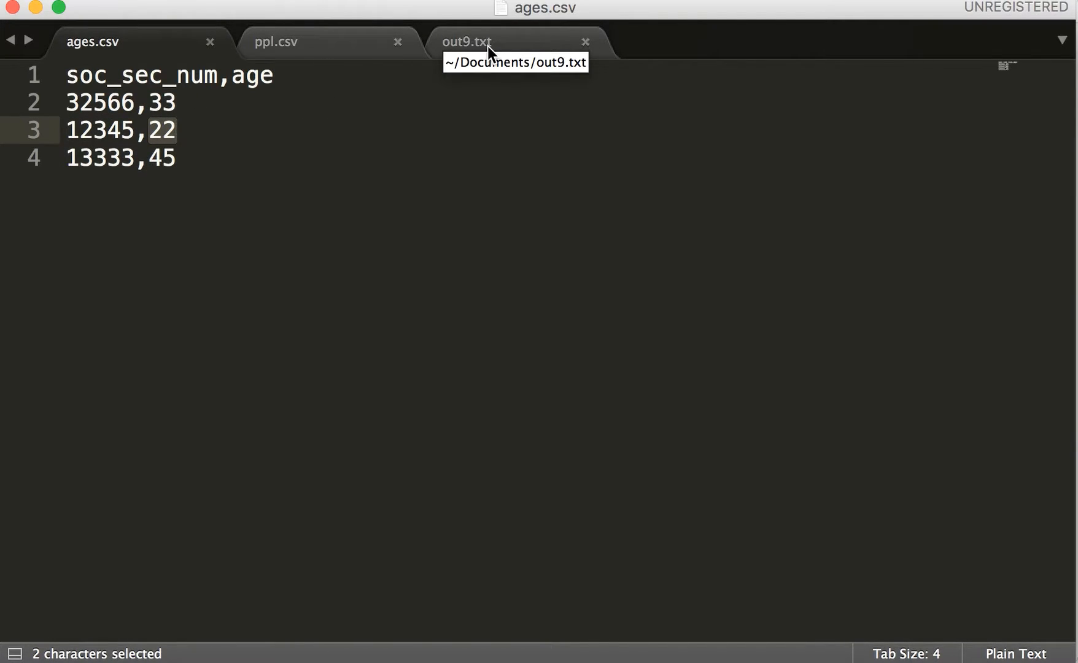
Switch to Spoon, dismiss the Text file output settings without changes, and search the design steps for "sort".
key(super+Tab)
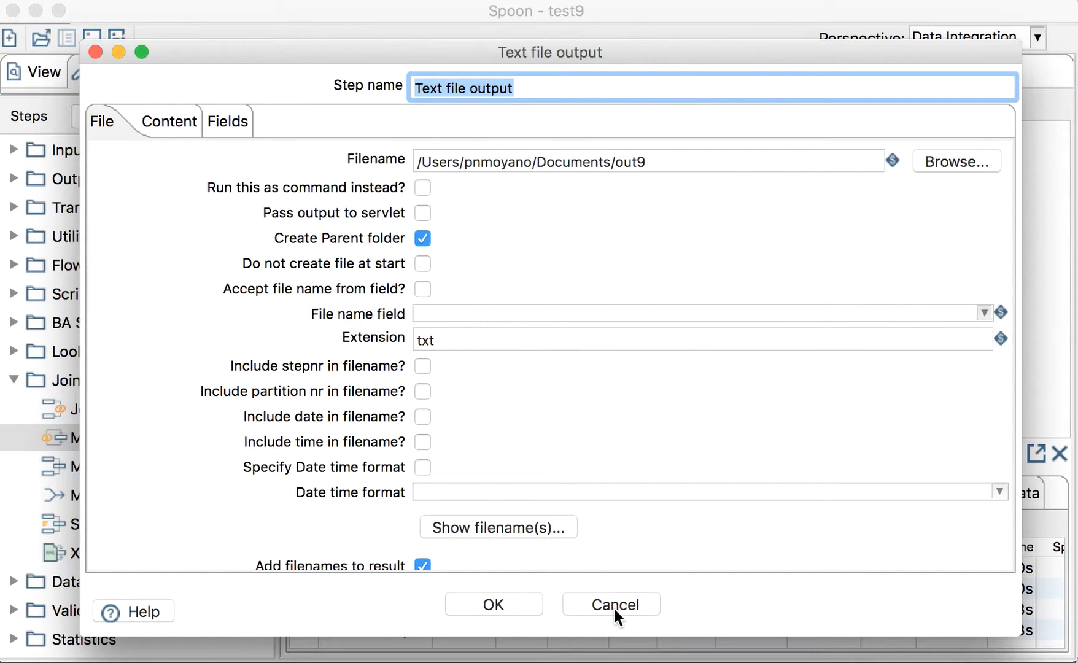
click(614, 604)
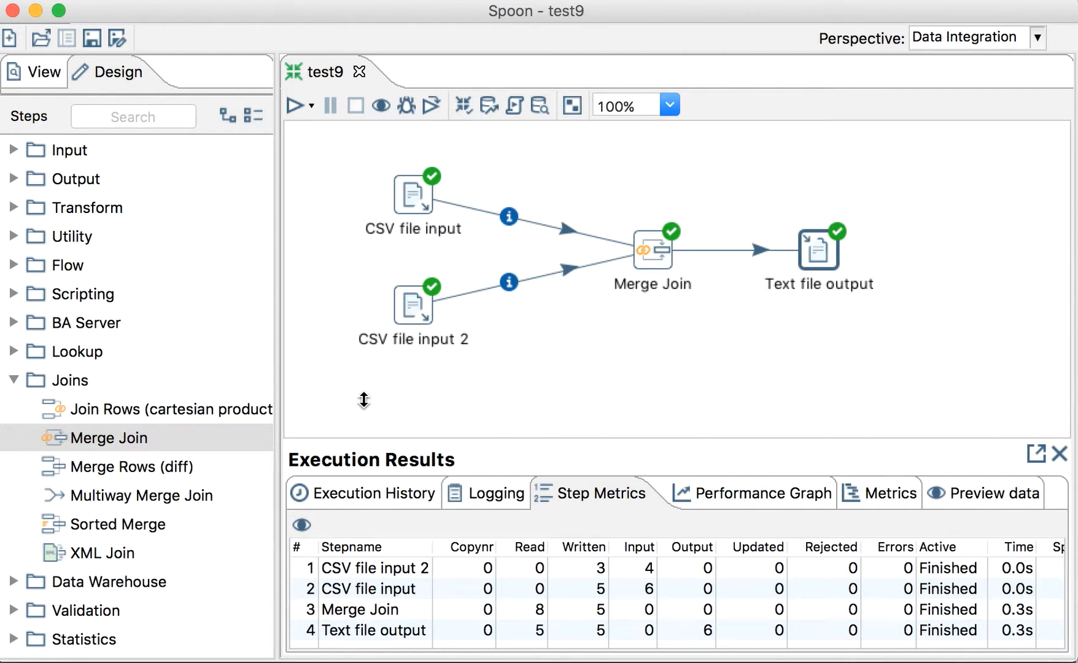
click(14, 379)
click(161, 117)
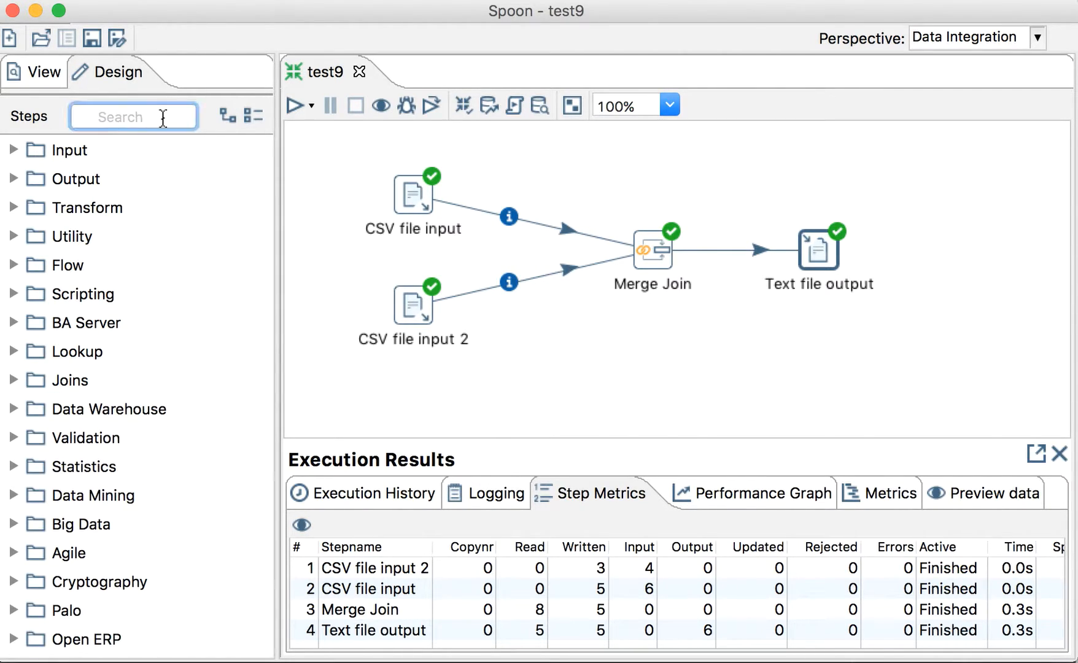
text(si)
key(BackSpace)
text(ort)
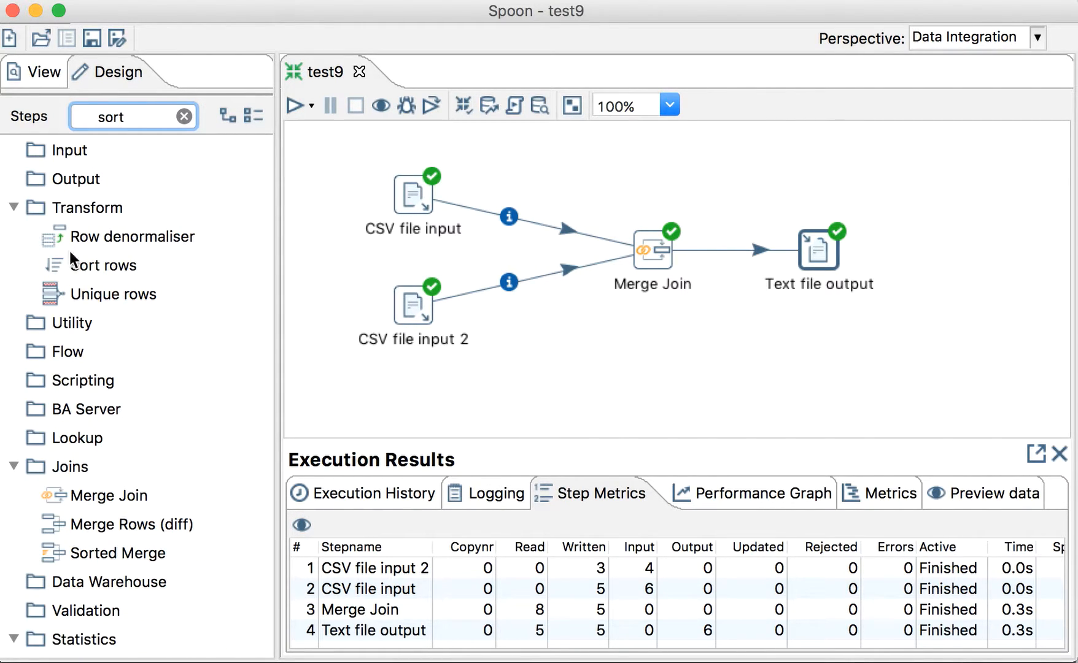
Insert a Sort rows step into the hop between CSV file input and Merge Join, level with CSV file input.
click(88, 270)
drag(88, 269, 509, 211)
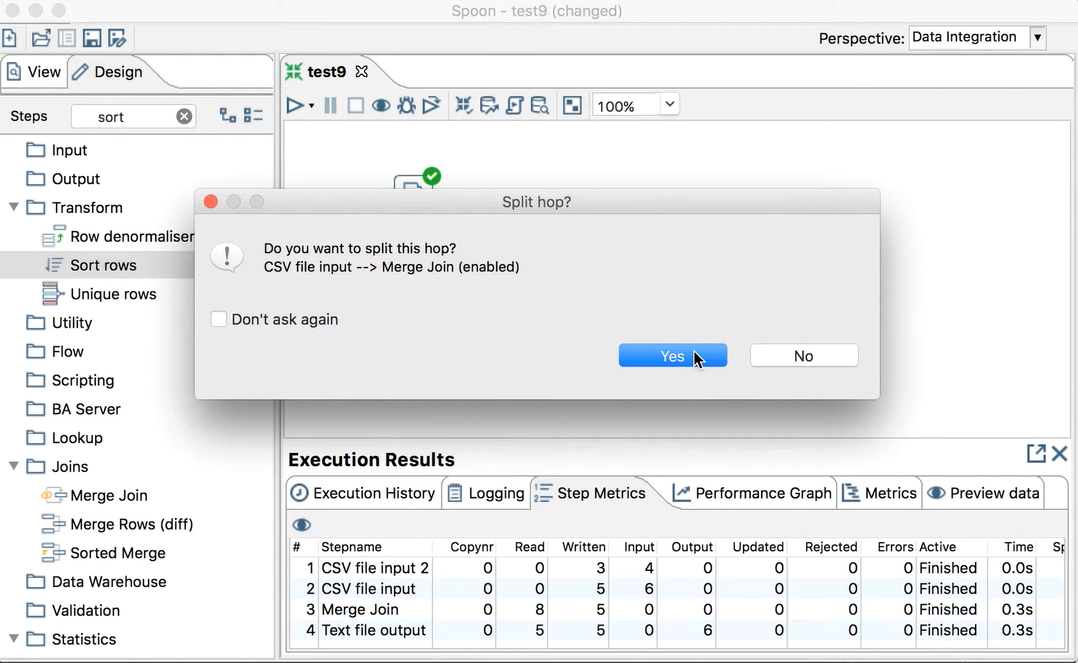
click(696, 358)
drag(526, 222, 553, 197)
Configure the Sort rows step to sort by the SSN field in ascending order and accept its settings.
double_click(554, 203)
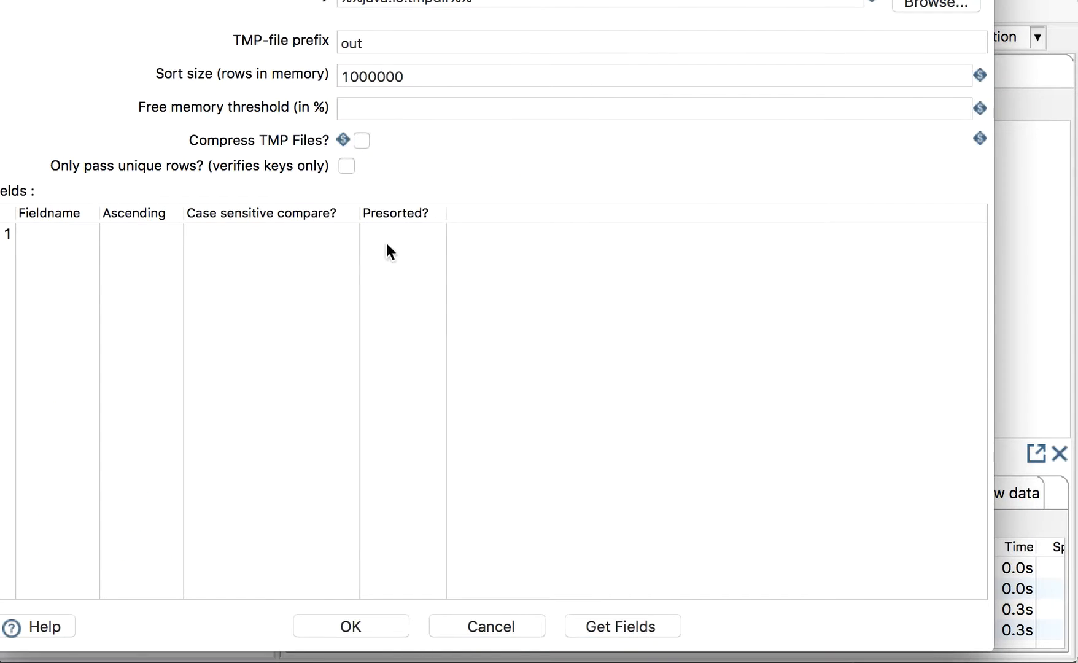
click(77, 239)
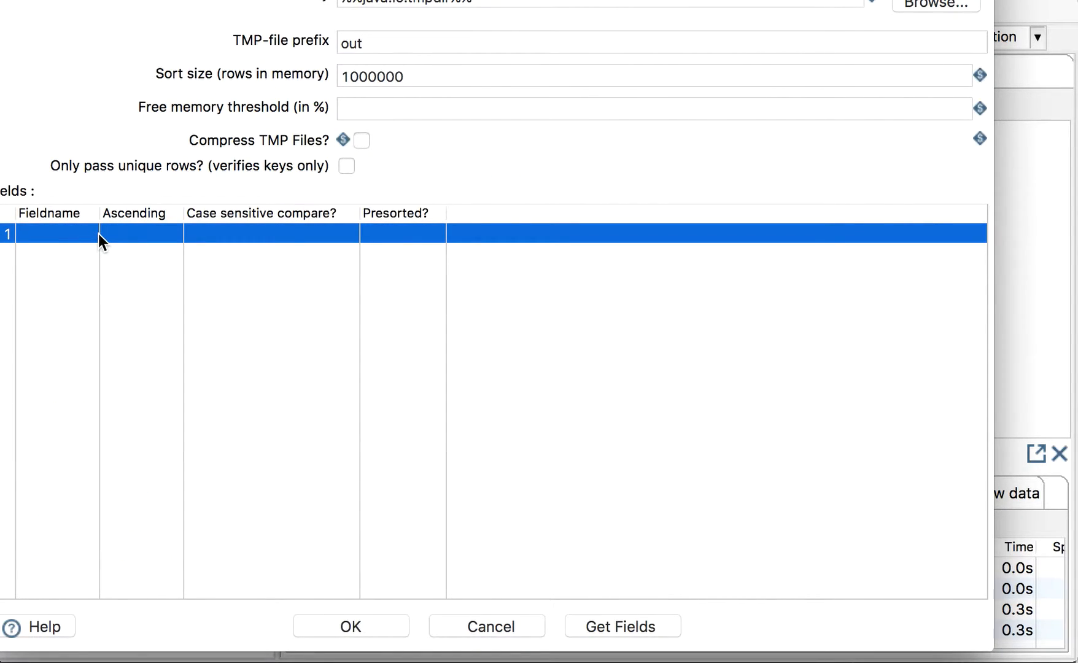
click(98, 234)
click(91, 233)
click(77, 254)
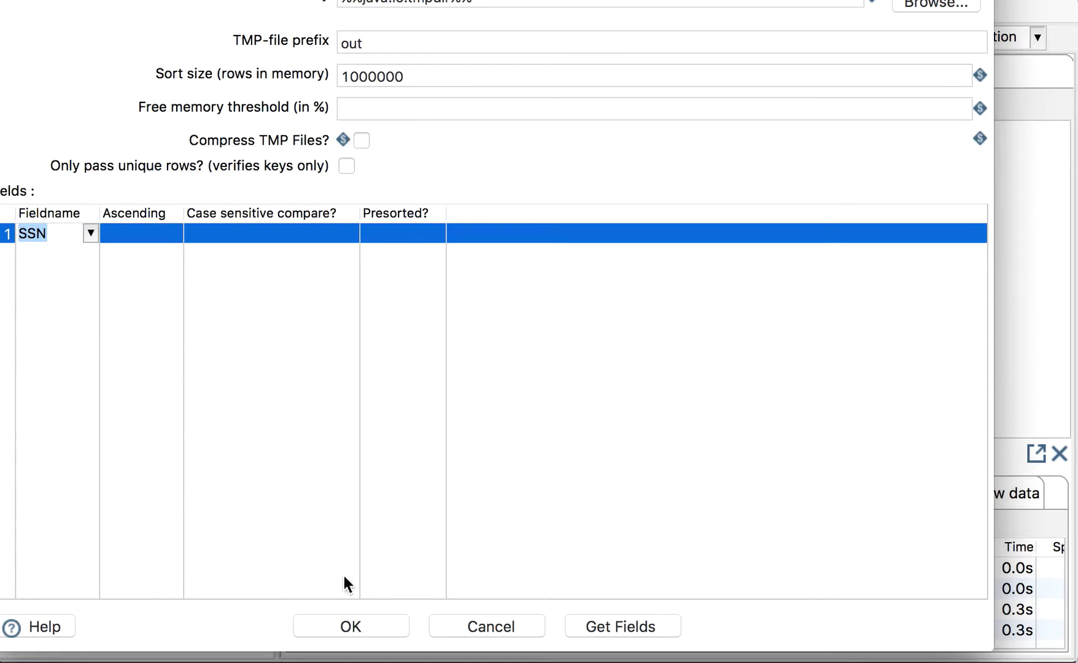
click(171, 229)
click(171, 230)
click(172, 231)
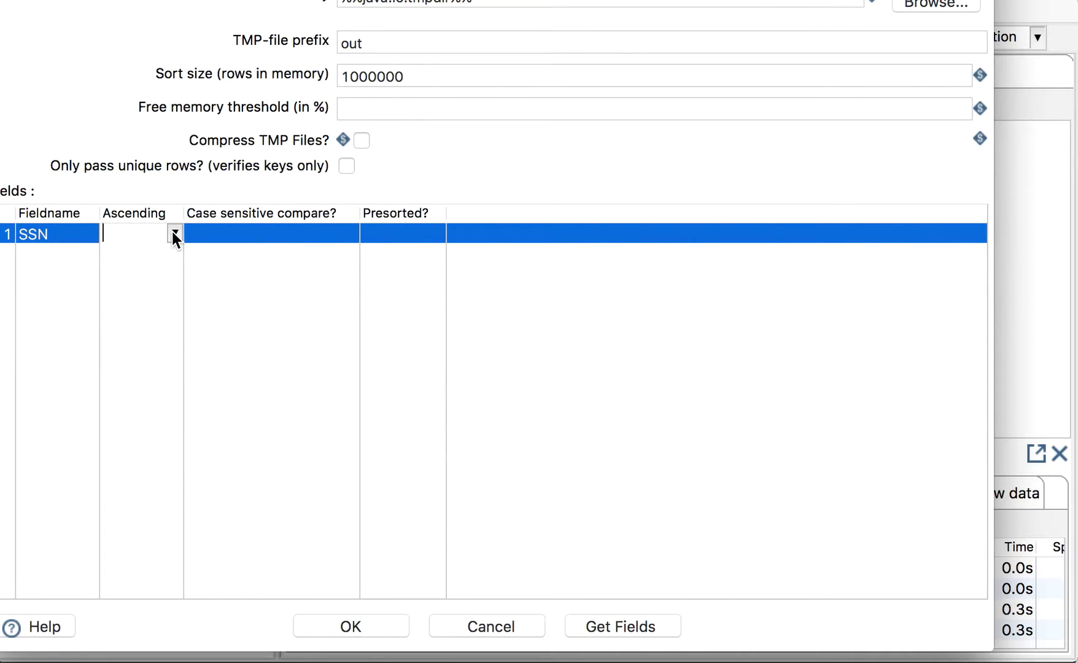
click(175, 233)
click(157, 252)
click(353, 627)
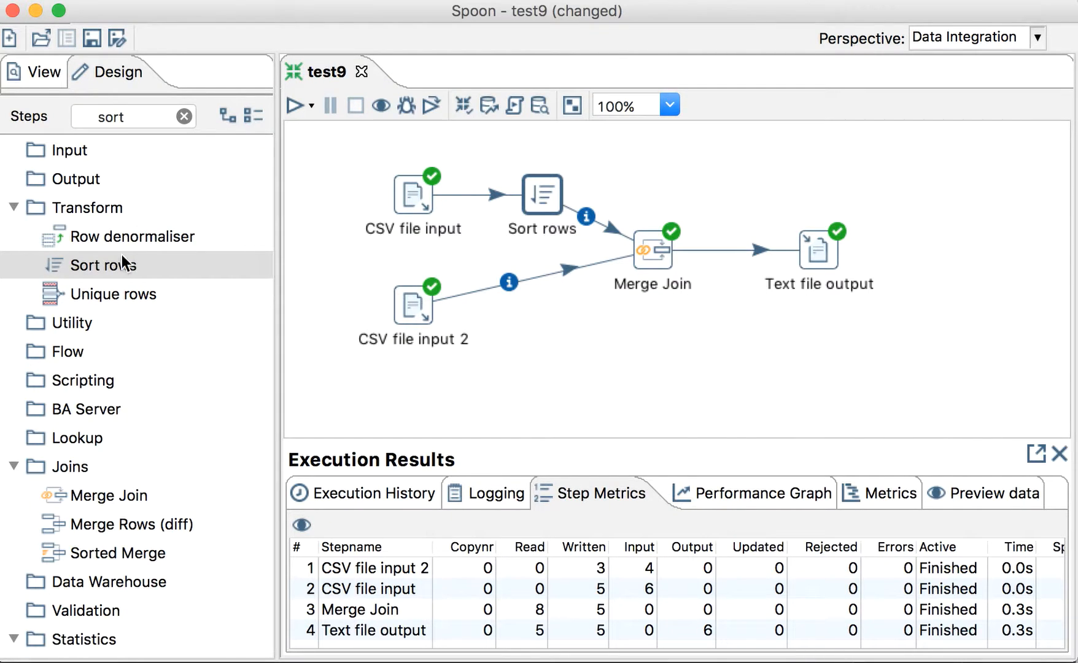
Insert a second Sort rows step between CSV file input 2 and Merge Join and choose soc_sec_num as its sort field.
drag(112, 274, 536, 269)
click(664, 350)
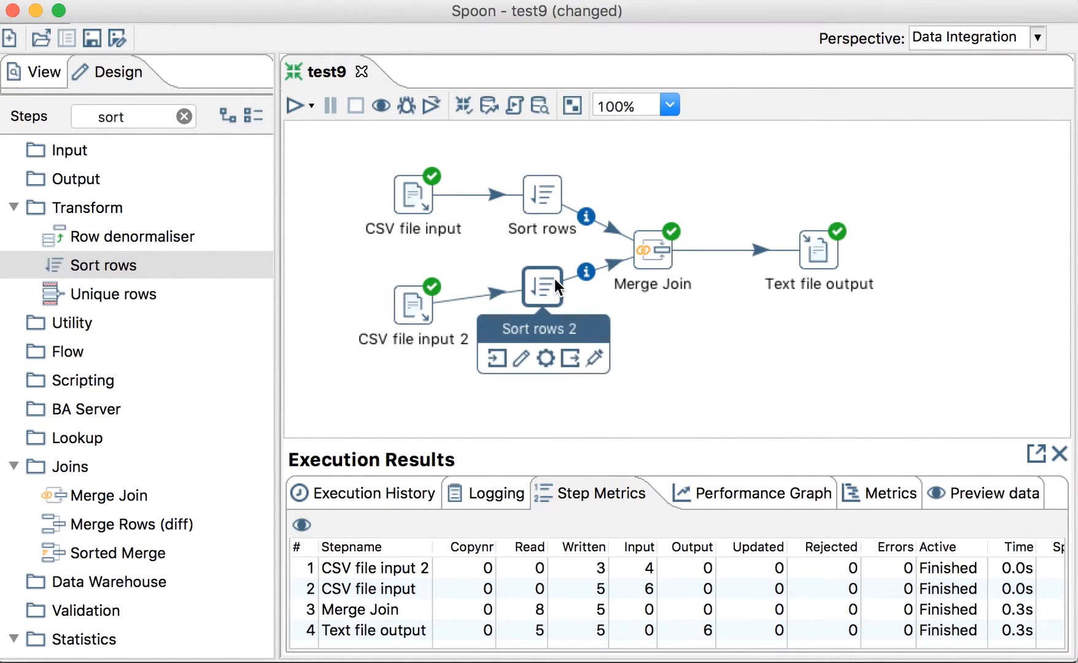
double_click(553, 277)
click(71, 234)
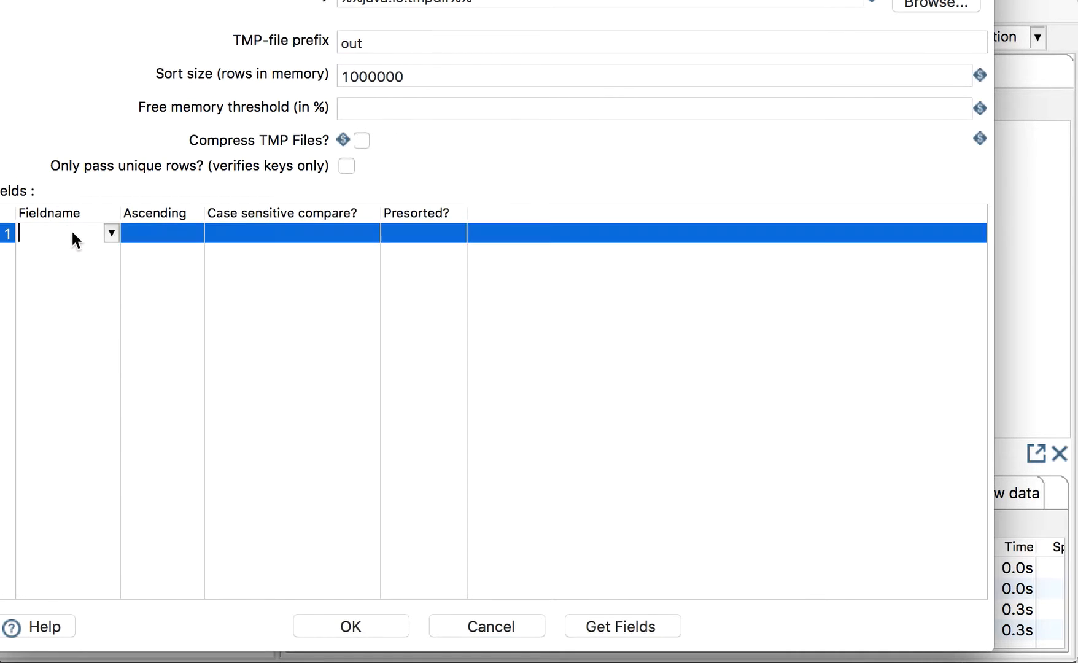
click(111, 233)
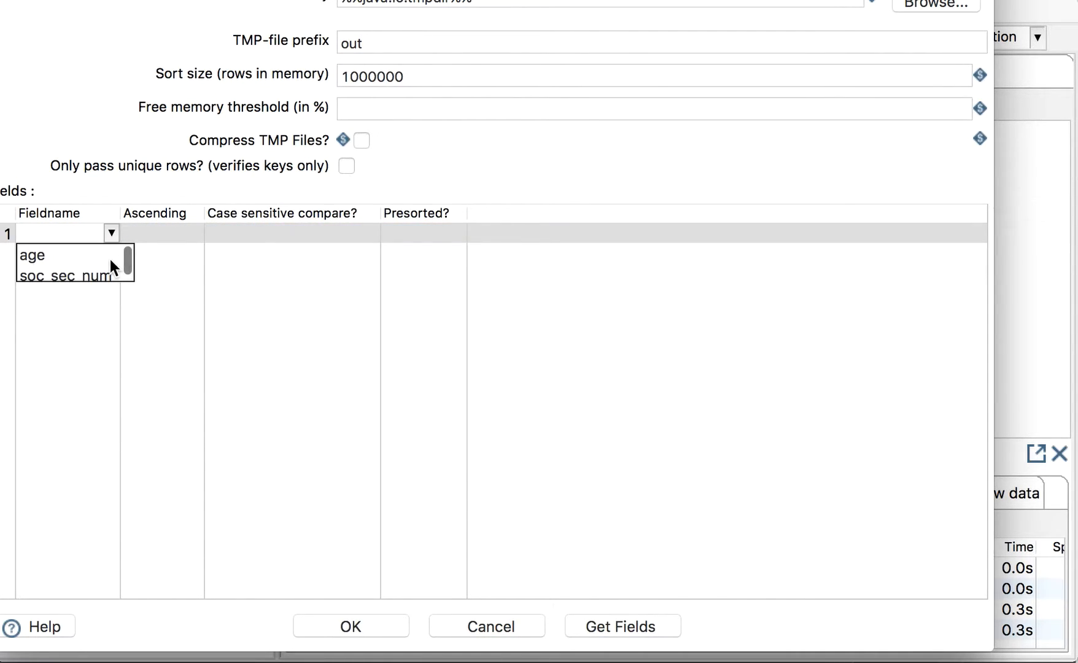
click(103, 275)
Finish Sort rows 2 with soc_sec_num ascending set to Y and no age row, and align the step with CSV file input 2.
click(172, 241)
click(172, 241)
key(Down)
click(196, 232)
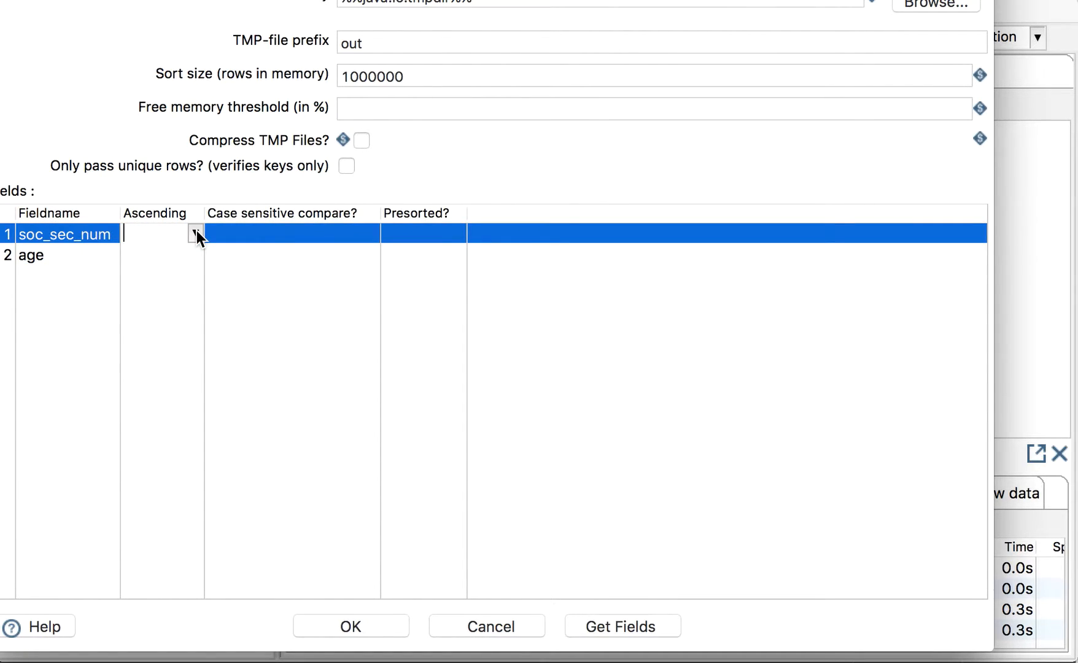
click(197, 233)
click(155, 251)
click(8, 256)
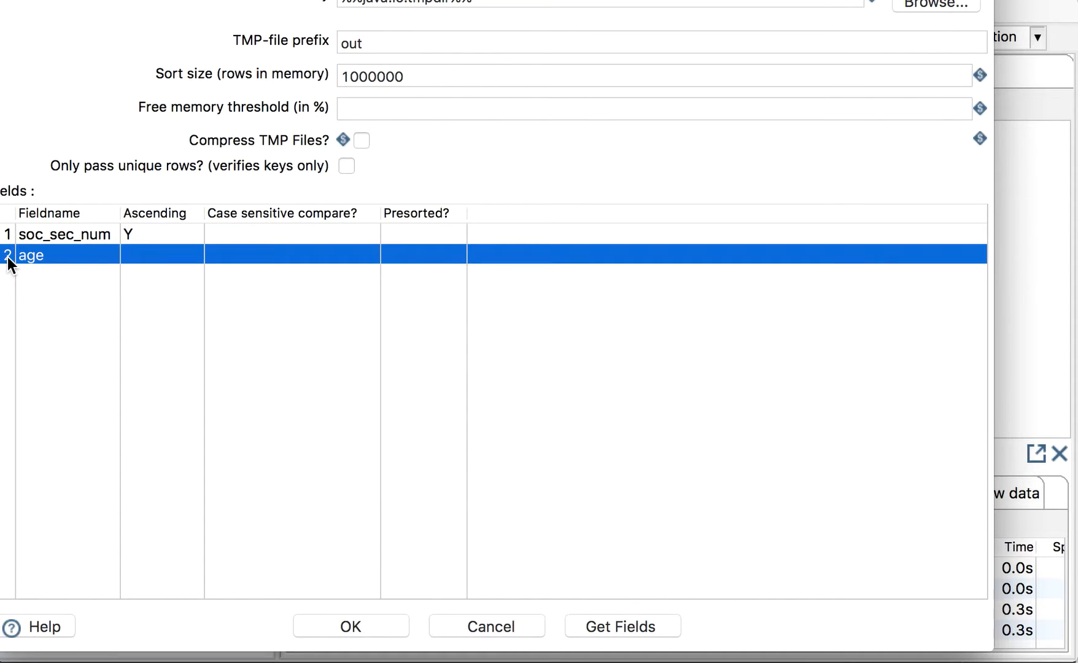
key(Delete)
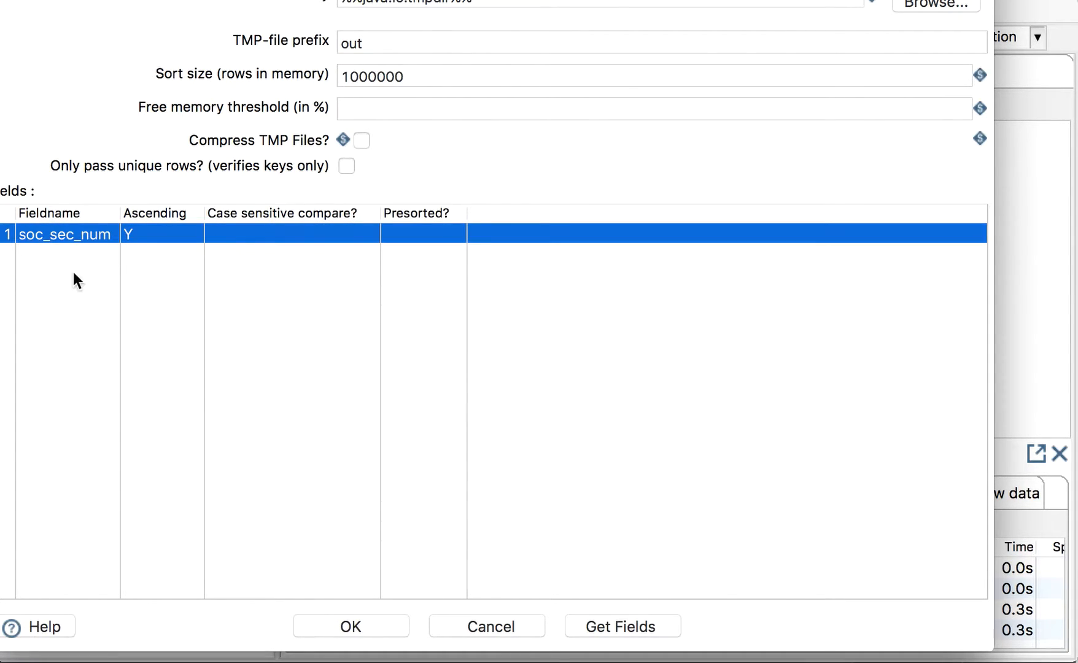
click(371, 631)
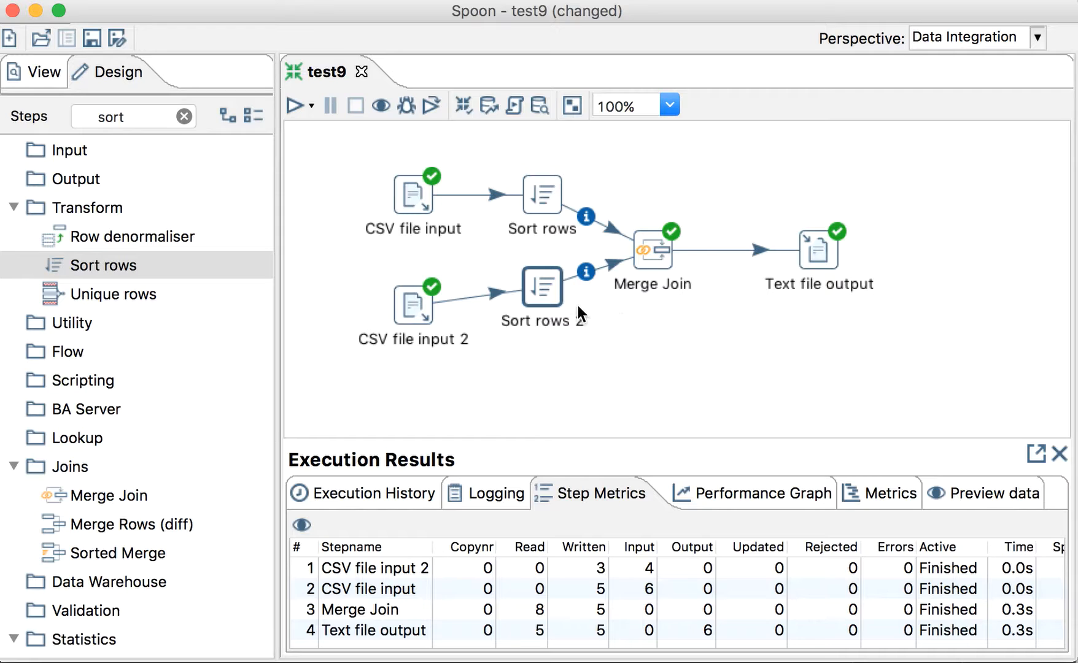
drag(542, 291, 546, 313)
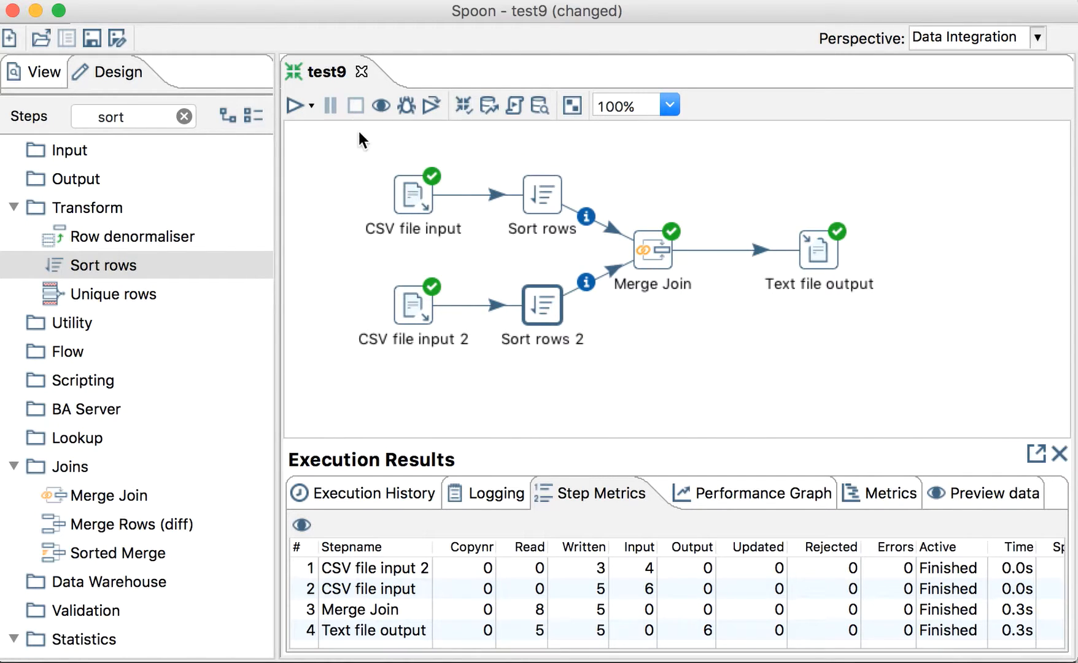
Run the transformation with both sort steps locally using the default options, saving the changes.
click(296, 105)
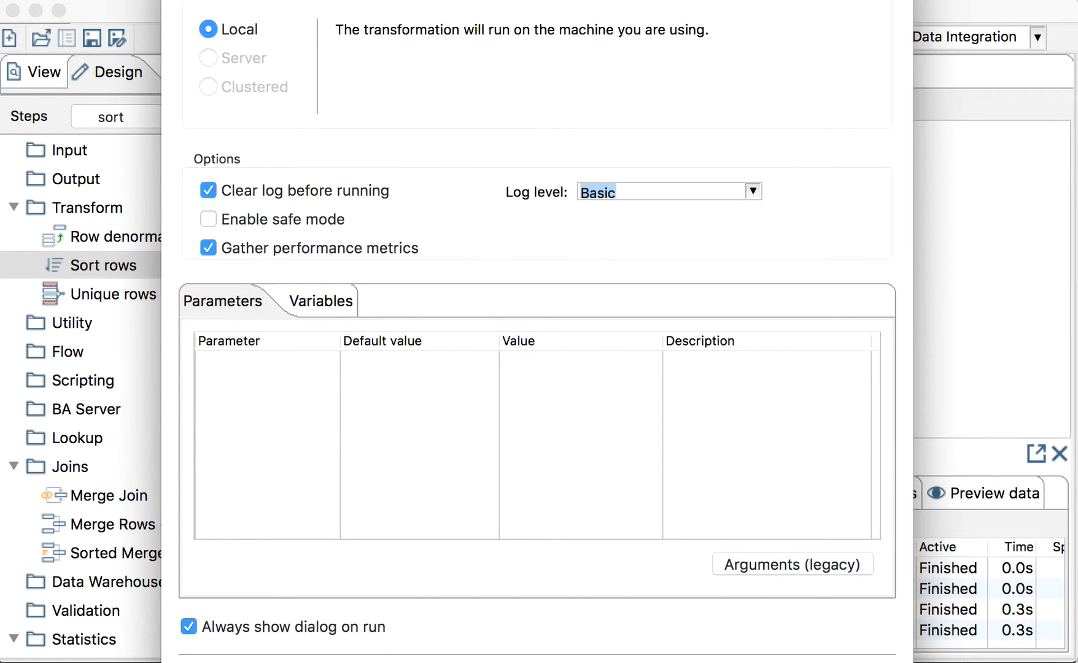
key(Return)
click(677, 362)
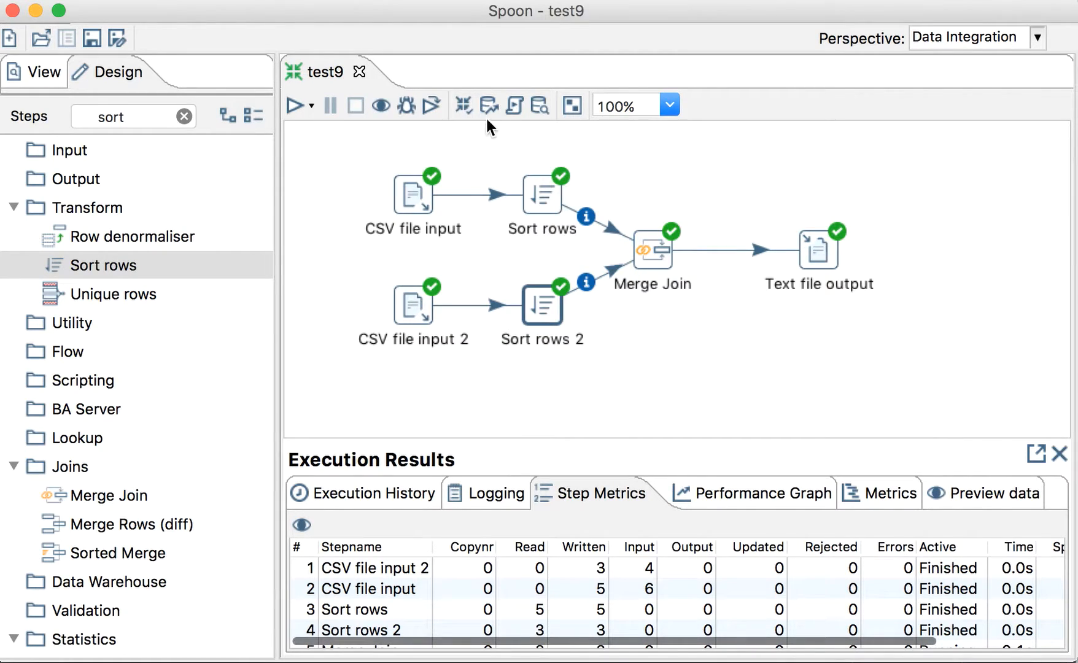
Switch to Sublime Text, close the old out9.txt, and reopen it from the recent files to check the joined ages.
key(super+Tab)
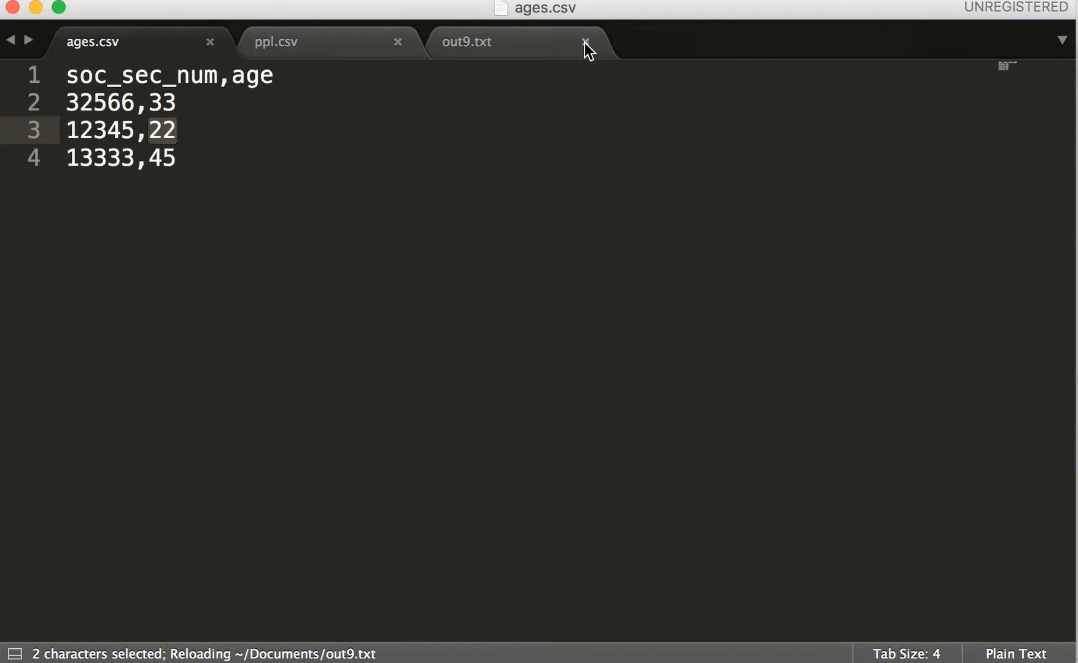
click(585, 42)
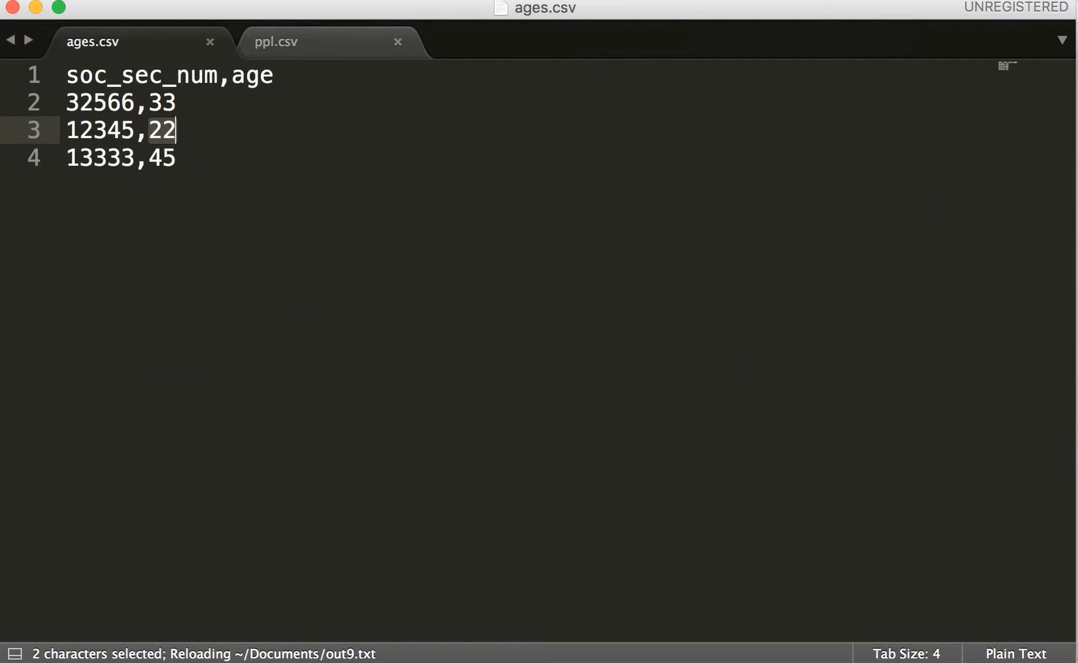
click(1, 1)
mouse_move(12, 1)
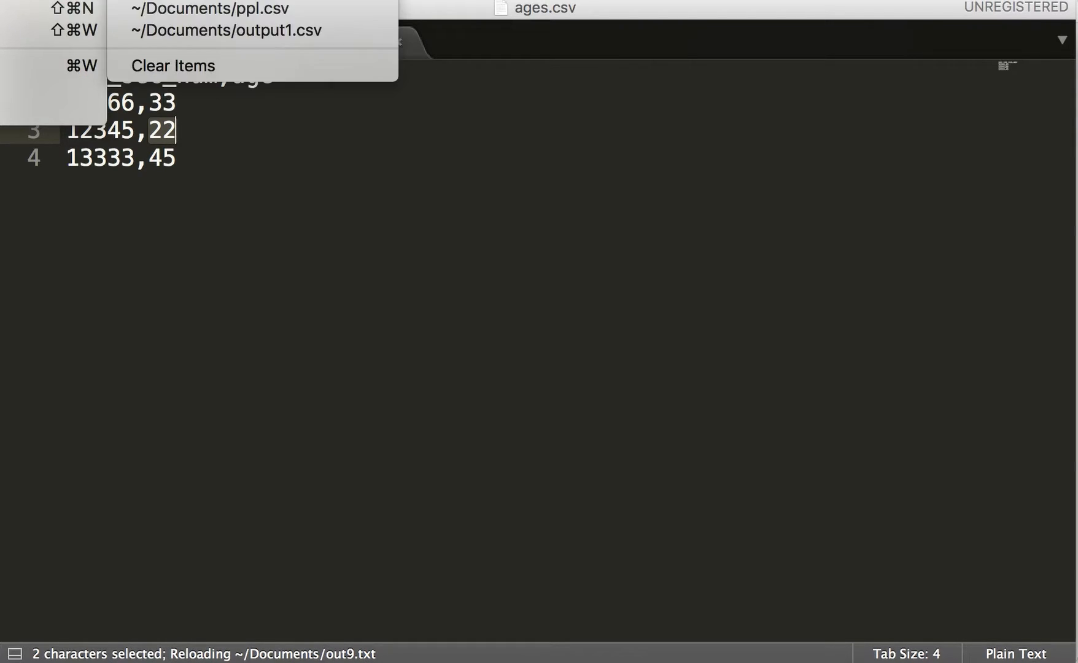
click(283, 1)
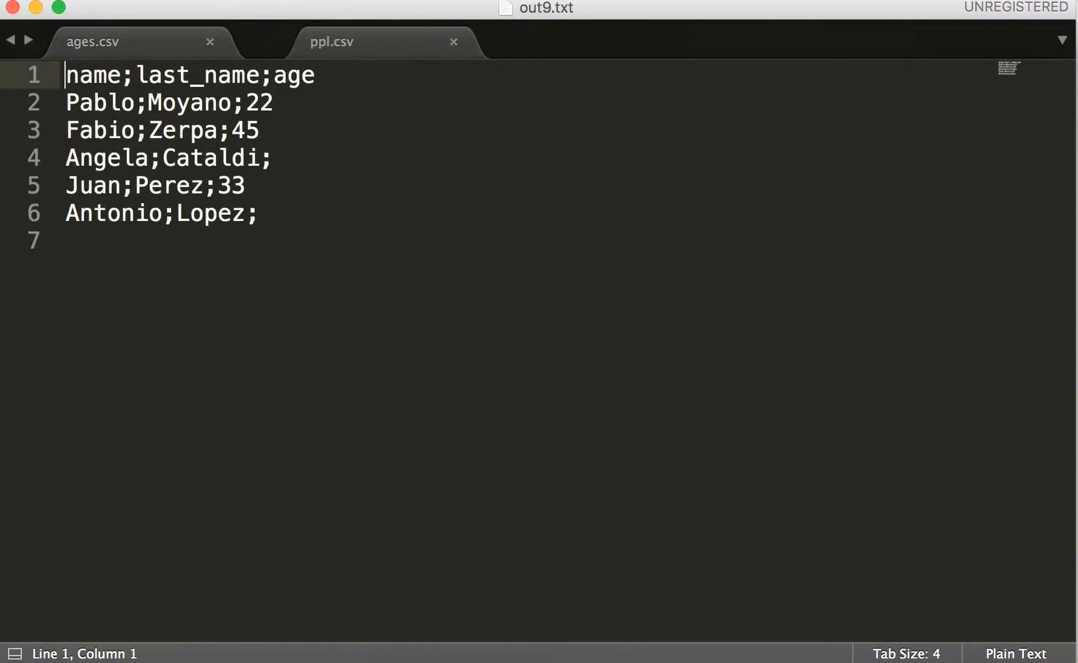
click(280, 101)
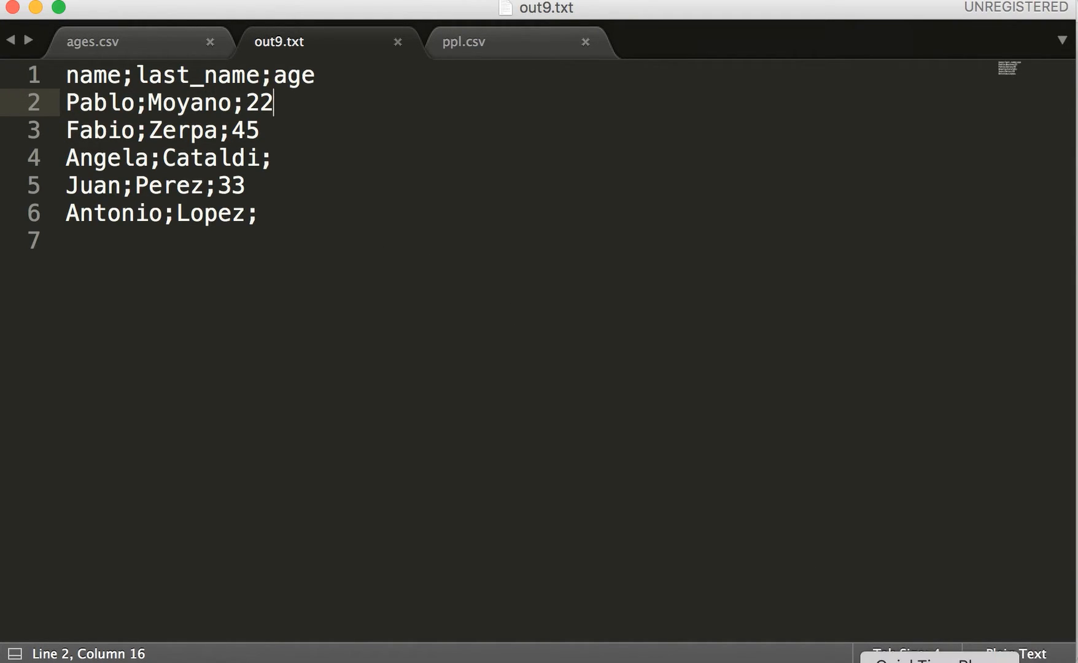
right_click(921, 660)
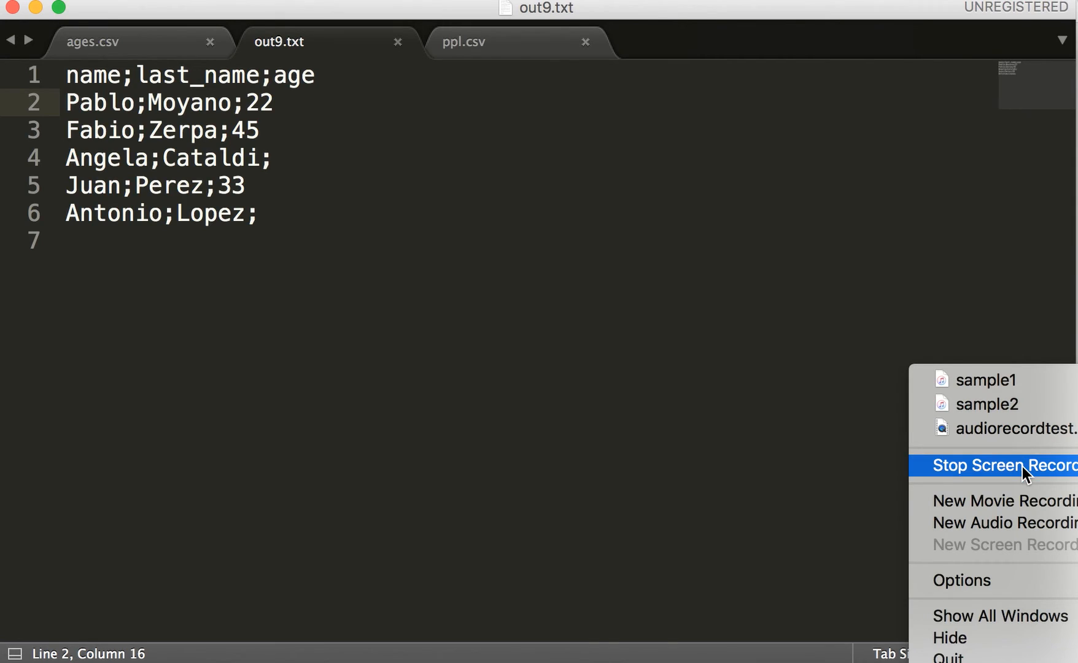